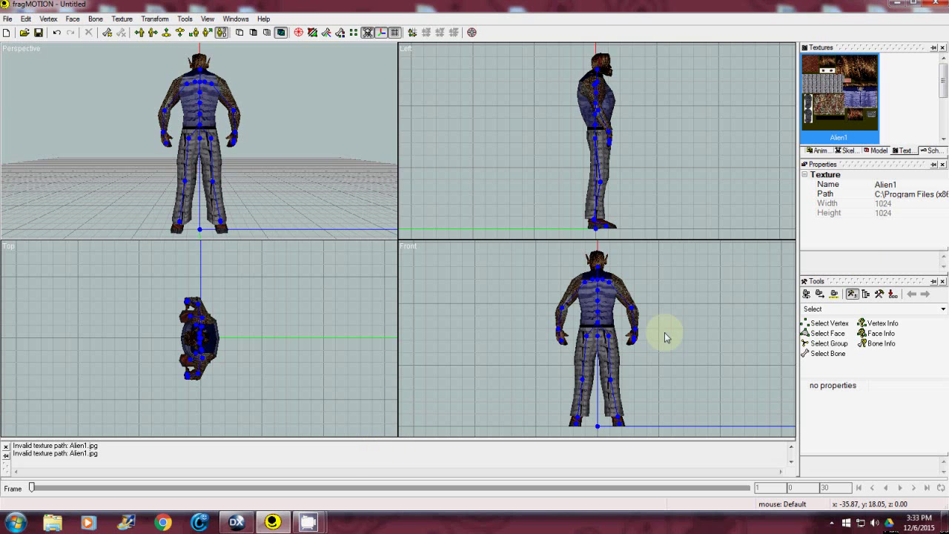
Scale the default pose's mesh and bones uniformly to a Y size of 1.8, with animations corrected.
{"action": "left_click", "coordinate": [819, 150]}
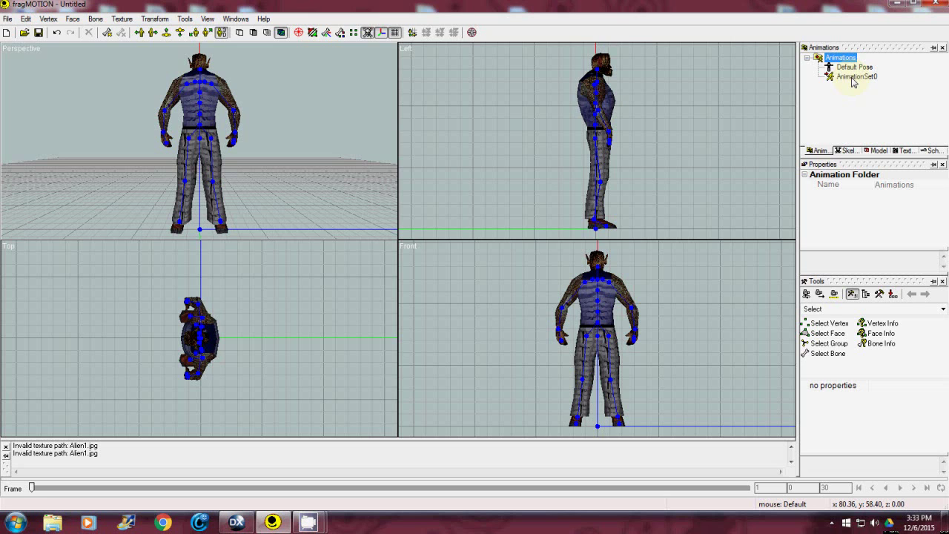
{"action": "left_click", "coordinate": [163, 21]}
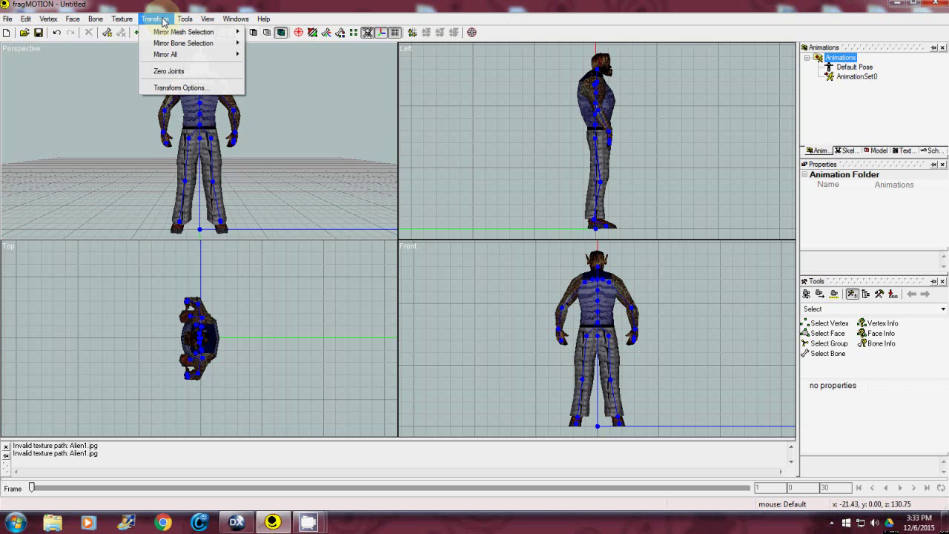
{"action": "left_click", "coordinate": [178, 87]}
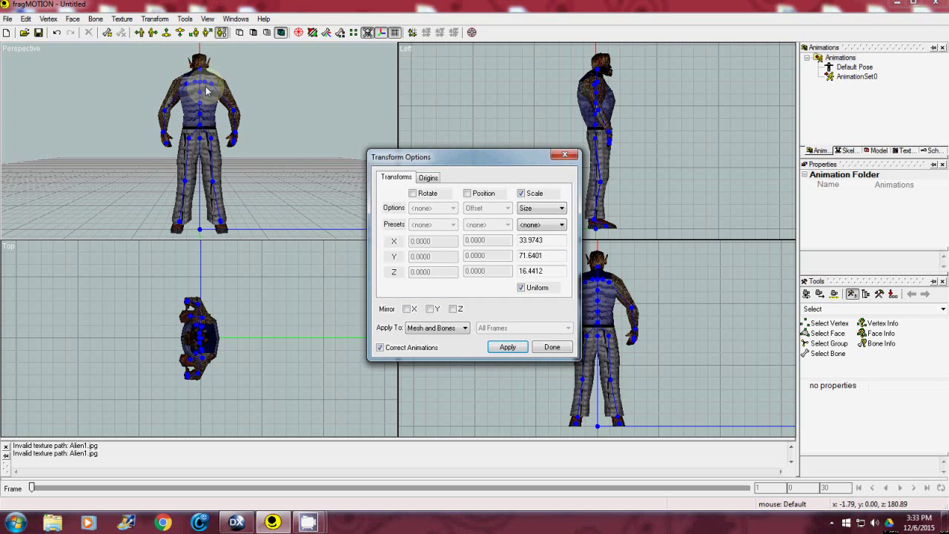
{"action": "left_click", "coordinate": [853, 67]}
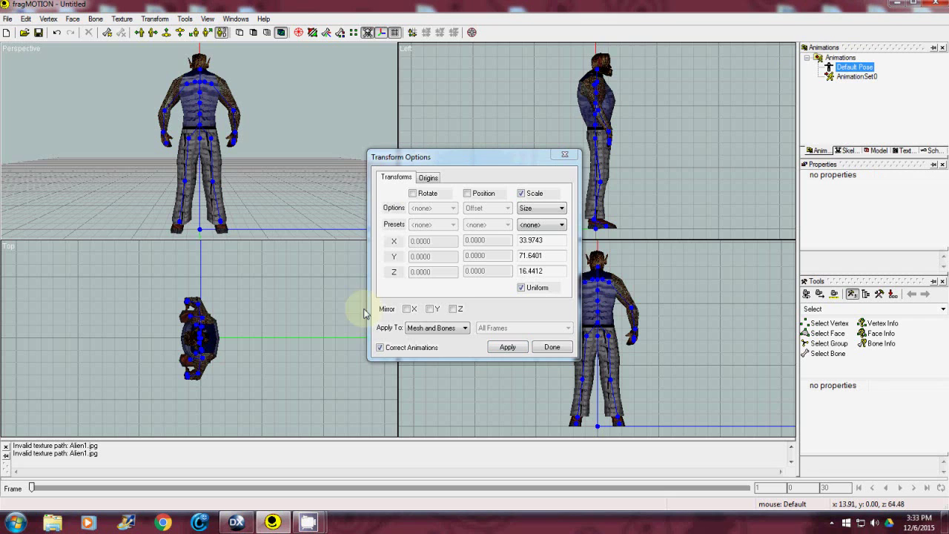
{"action": "left_click", "coordinate": [427, 328]}
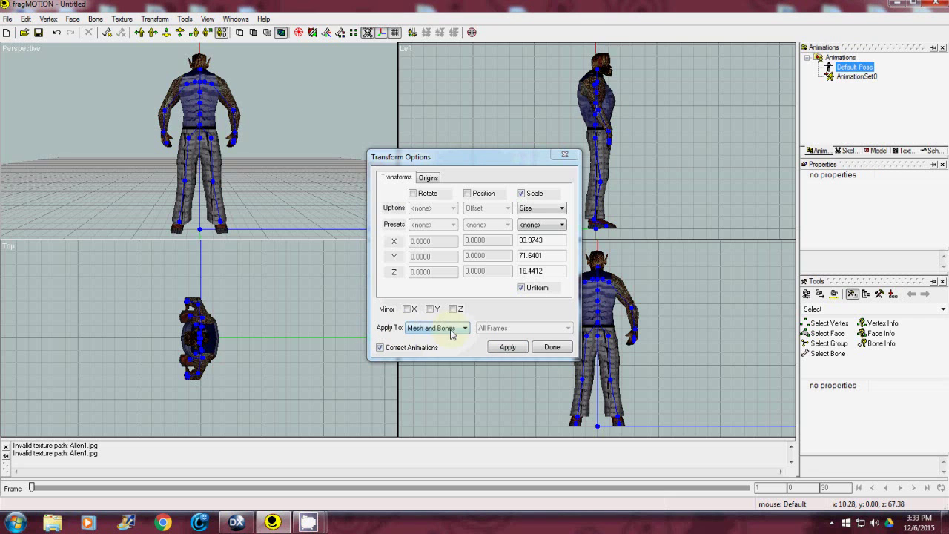
{"action": "left_click", "coordinate": [381, 348]}
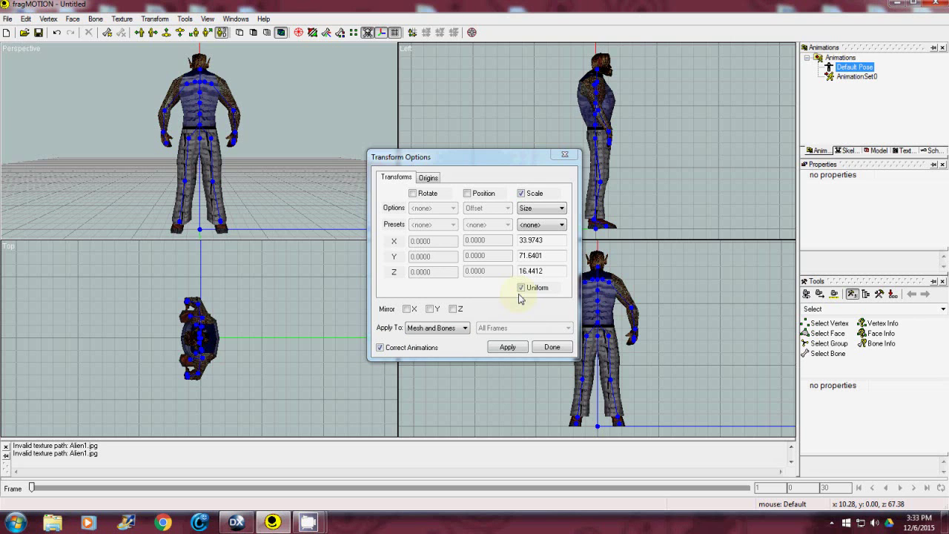
{"action": "left_click_drag", "start_coordinate": [552, 257], "coordinate": [514, 257]}
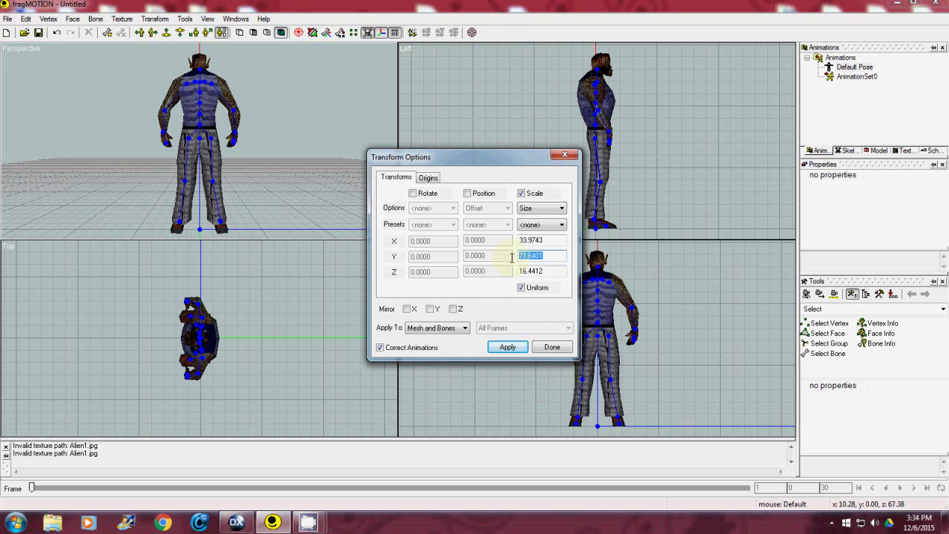
{"action": "type", "text": "1.8"}
{"action": "left_click", "coordinate": [504, 347]}
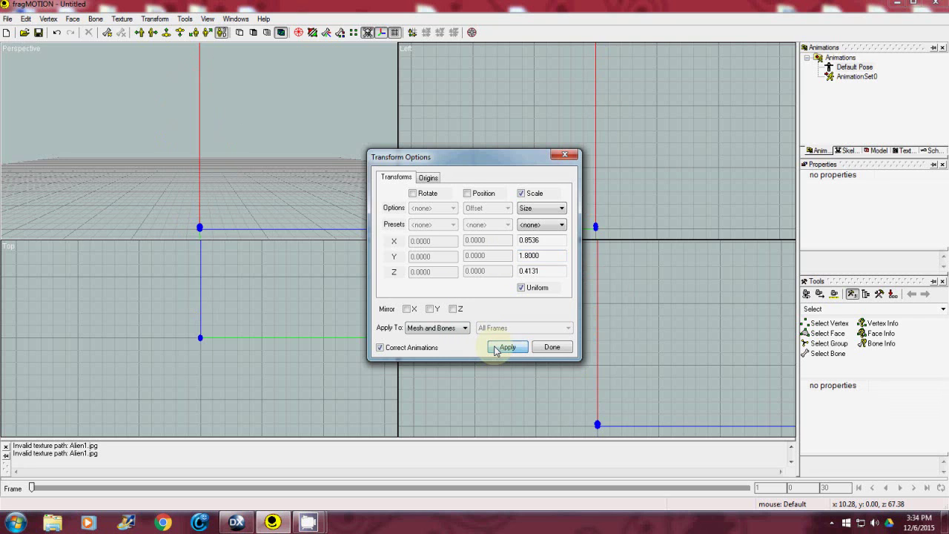
{"action": "left_click", "coordinate": [552, 348]}
Examine the scaled-down character close up in the Left view.
{"action": "mouse_move", "coordinate": [615, 190]}
{"action": "middle_mouse_down"}
{"action": "mouse_move", "coordinate": [591, 121]}
{"action": "mouse_move", "coordinate": [606, 100]}
{"action": "mouse_move", "coordinate": [601, 73]}
{"action": "middle_mouse_up"}
{"action": "scroll", "coordinate": [601, 73], "scroll_direction": "up", "scroll_amount": 5}
{"action": "scroll", "coordinate": [600, 72], "scroll_direction": "up", "scroll_amount": 5}
{"action": "scroll", "coordinate": [600, 72], "scroll_direction": "up", "scroll_amount": 5}
{"action": "scroll", "coordinate": [601, 72], "scroll_direction": "up", "scroll_amount": 5}
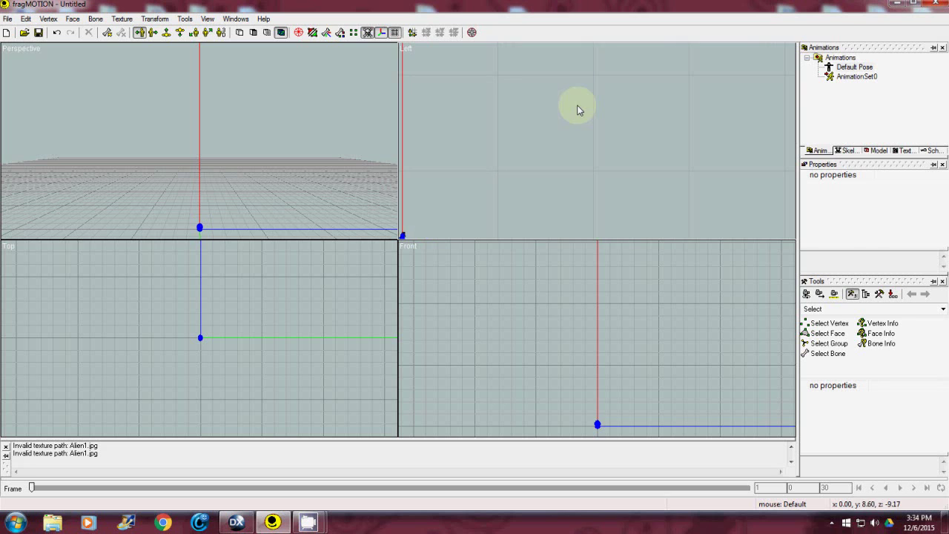
{"action": "scroll", "coordinate": [631, 77], "scroll_direction": "down", "scroll_amount": 3}
{"action": "scroll", "coordinate": [588, 159], "scroll_direction": "up", "scroll_amount": 2}
{"action": "scroll", "coordinate": [588, 153], "scroll_direction": "up", "scroll_amount": 3}
{"action": "scroll", "coordinate": [588, 154], "scroll_direction": "up", "scroll_amount": 1}
{"action": "middle_click_drag", "start_coordinate": [586, 152], "coordinate": [654, 120]}
{"action": "scroll", "coordinate": [654, 122], "scroll_direction": "up", "scroll_amount": 3}
{"action": "scroll", "coordinate": [654, 129], "scroll_direction": "up", "scroll_amount": 2}
{"action": "scroll", "coordinate": [656, 130], "scroll_direction": "up", "scroll_amount": 3}
{"action": "scroll", "coordinate": [654, 129], "scroll_direction": "up", "scroll_amount": 2}
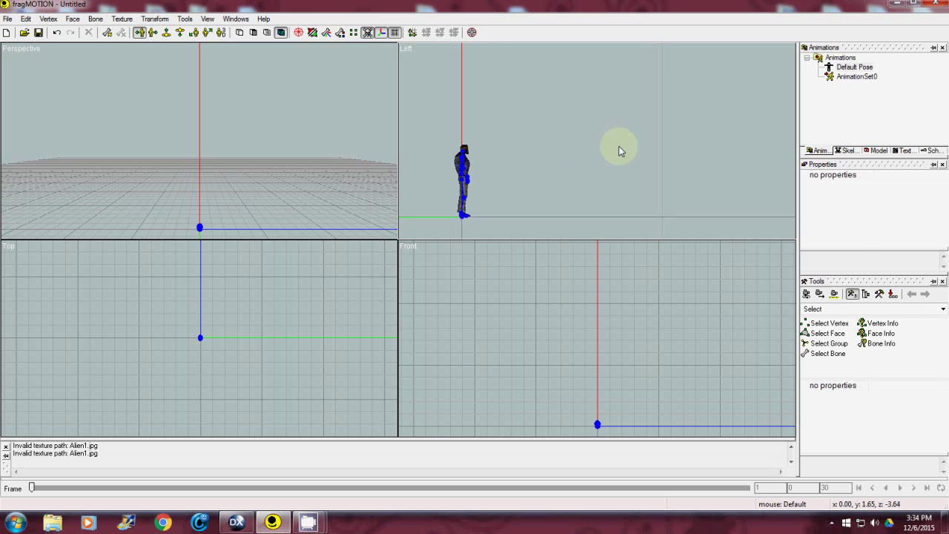
{"action": "middle_click_drag", "start_coordinate": [619, 146], "coordinate": [631, 140]}
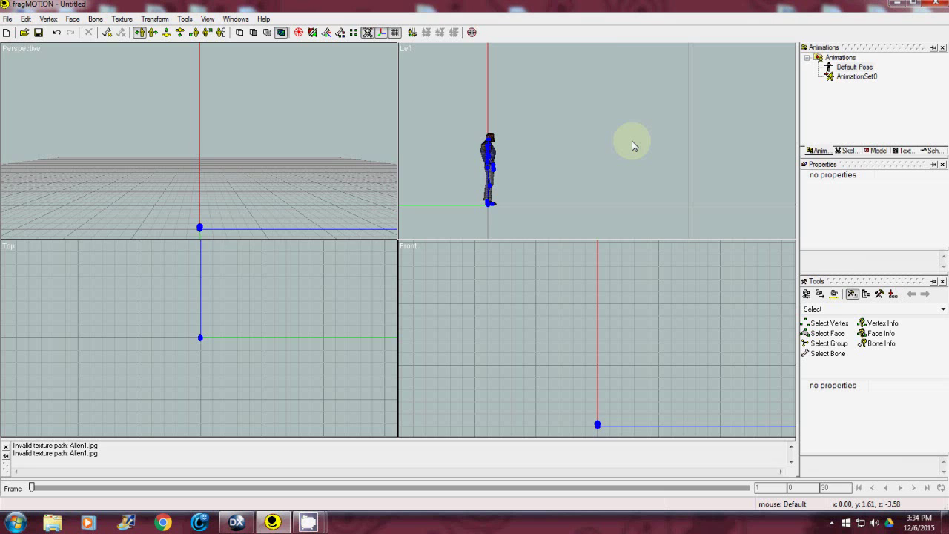
Set the frame rate of AnimationSet0 to 25 FPS.
{"action": "left_click", "coordinate": [852, 77]}
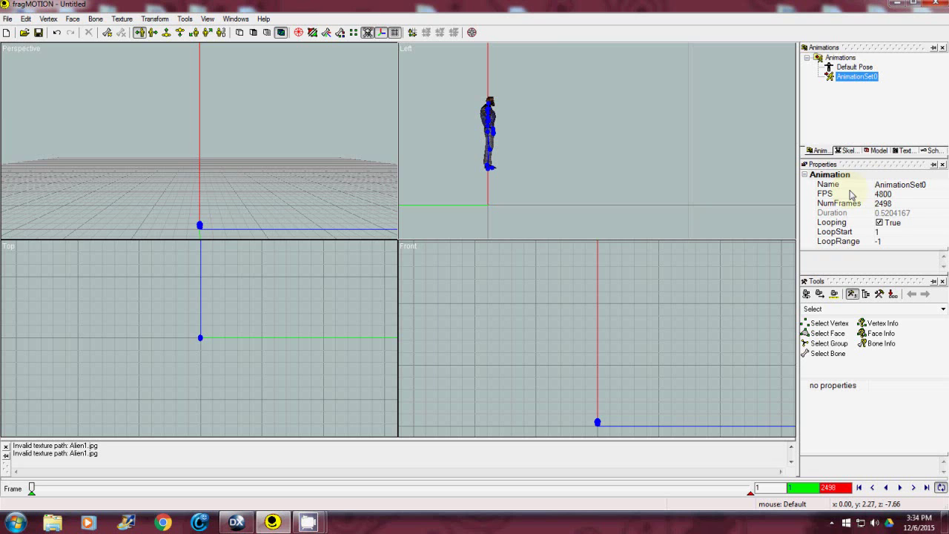
{"action": "left_click", "coordinate": [892, 194]}
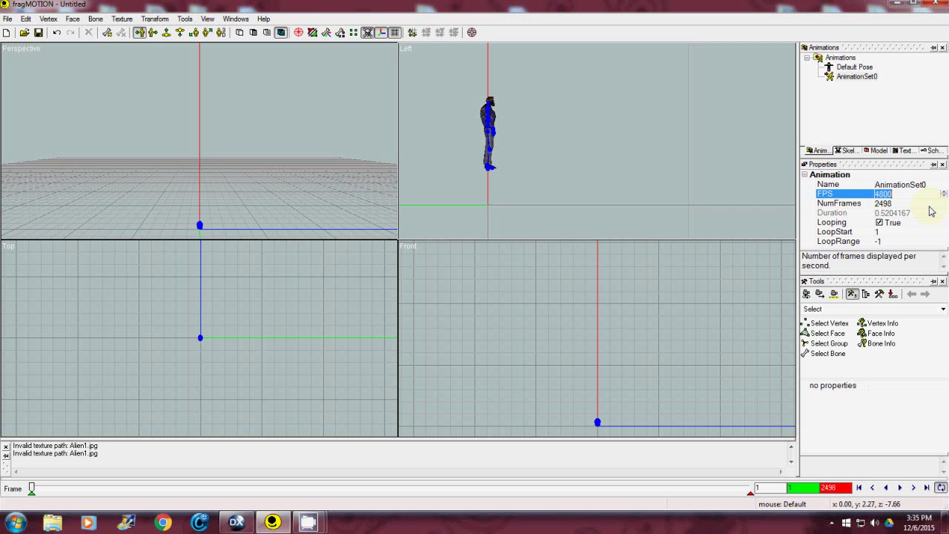
{"action": "type", "text": "25"}
{"action": "key", "text": "Return"}
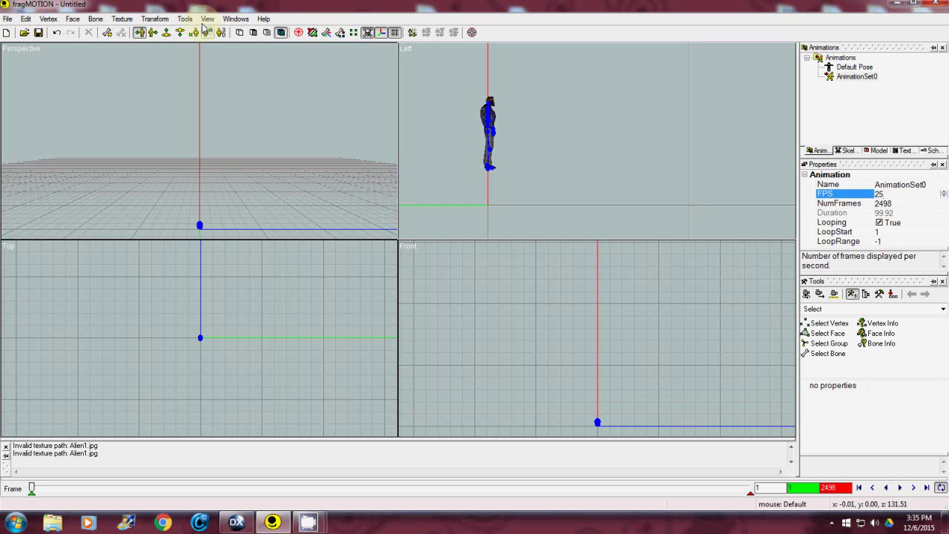
Open the Keyframe Editor and scrub AnimationSet0 from frame 1 to frame 20.
{"action": "left_click", "coordinate": [234, 20]}
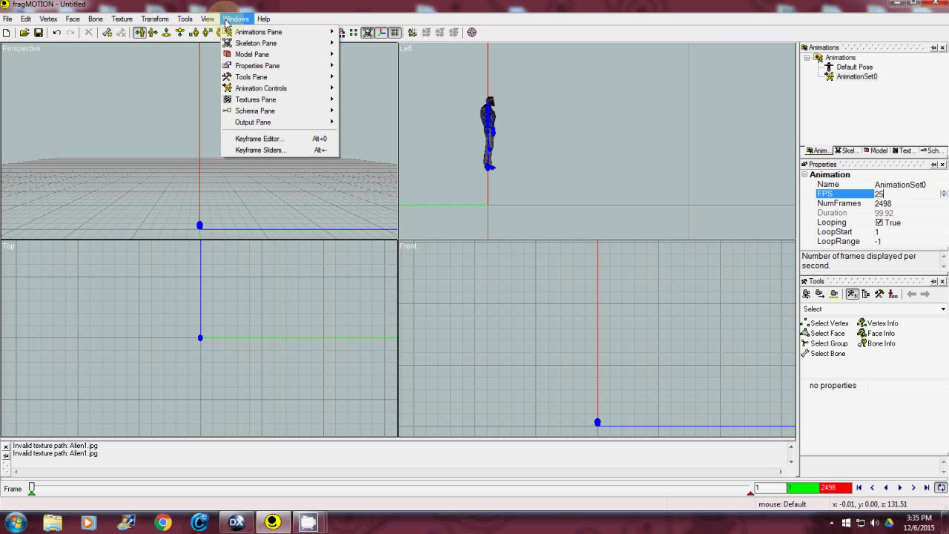
{"action": "left_click", "coordinate": [248, 139]}
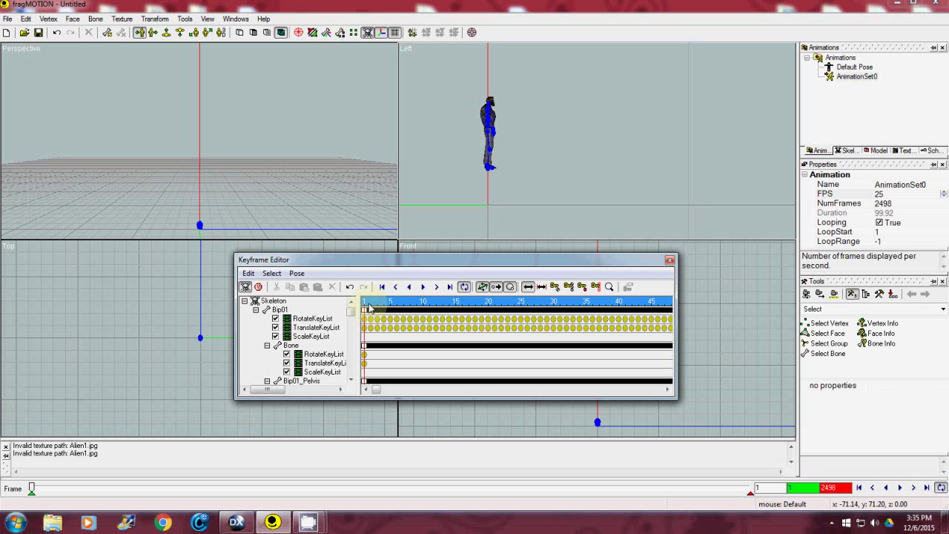
{"action": "left_click_drag", "start_coordinate": [363, 309], "coordinate": [491, 304]}
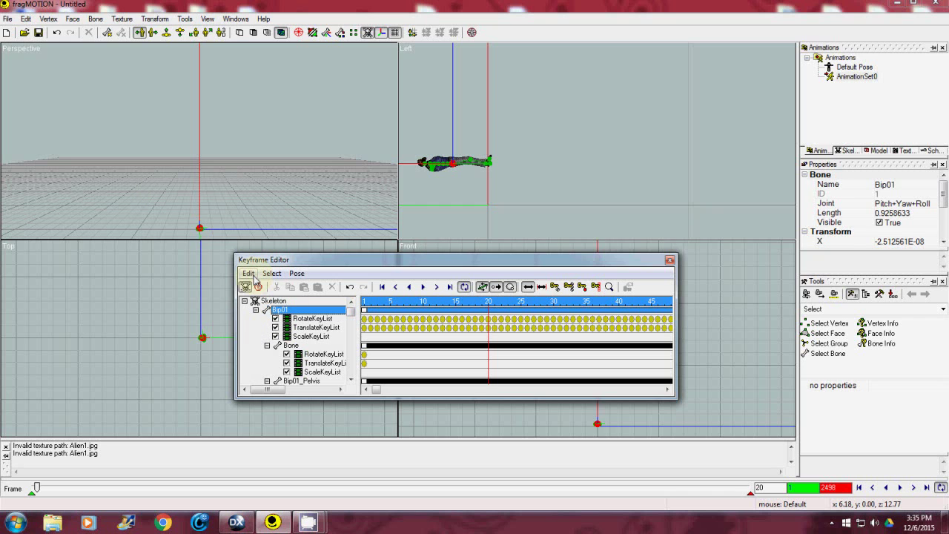
Split frames 1-20 of AnimationSet0 into a new animation named fallback, forcing creation of first and last frames.
{"action": "left_click", "coordinate": [249, 274]}
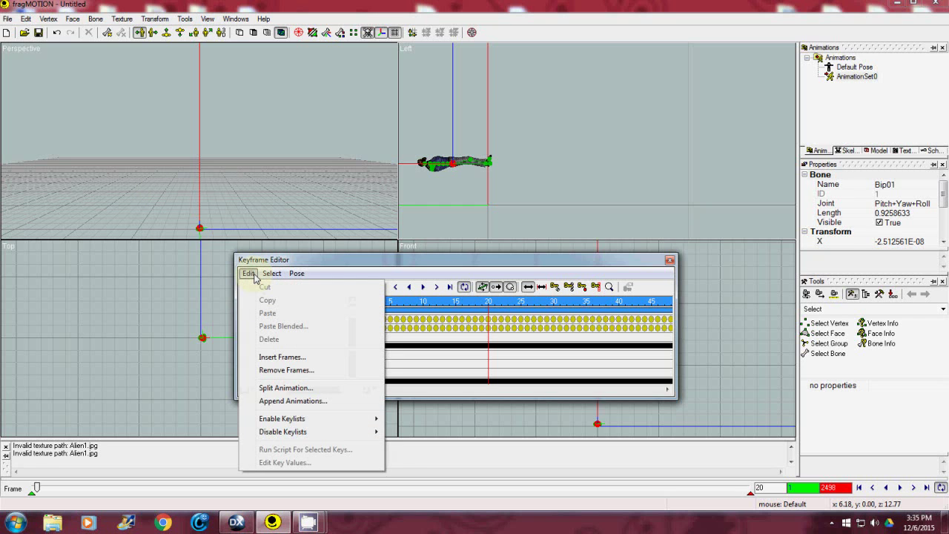
{"action": "left_click", "coordinate": [284, 389]}
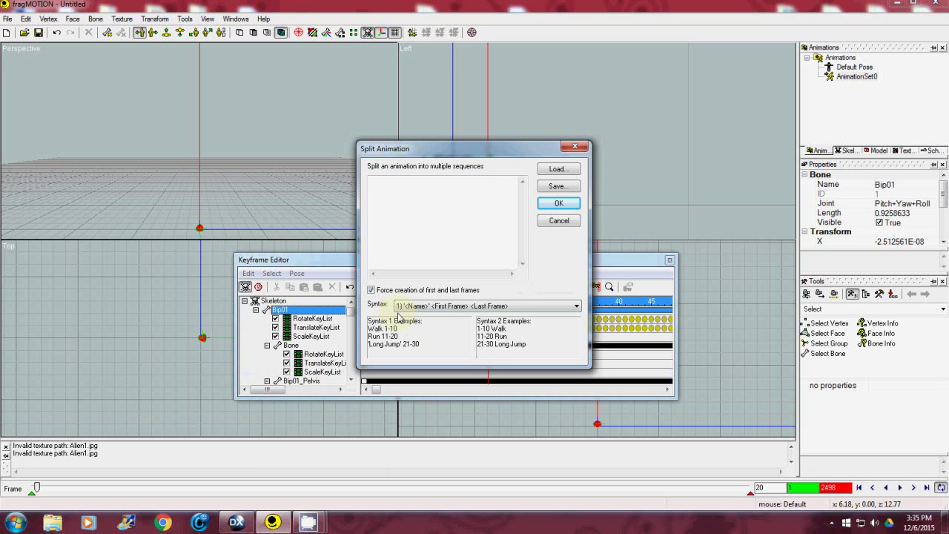
{"action": "left_click", "coordinate": [372, 290]}
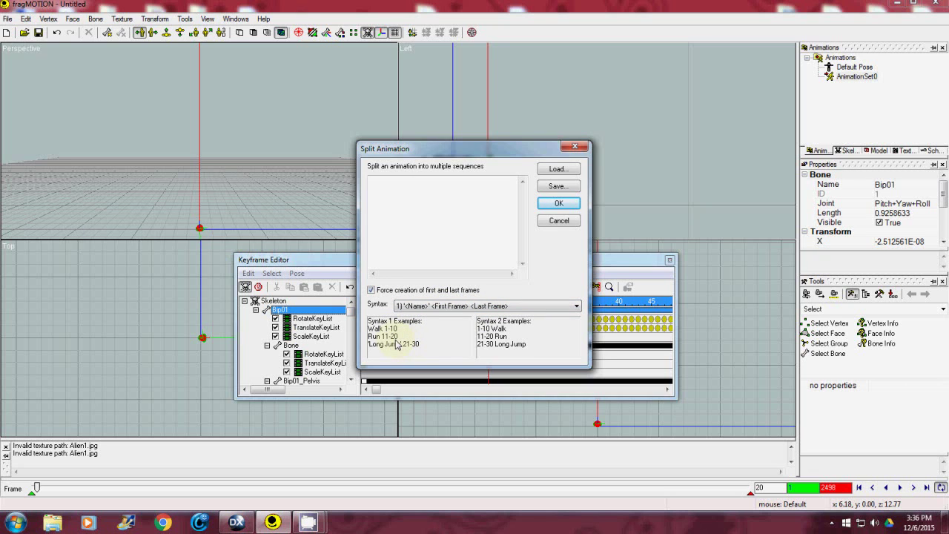
{"action": "left_click", "coordinate": [388, 192]}
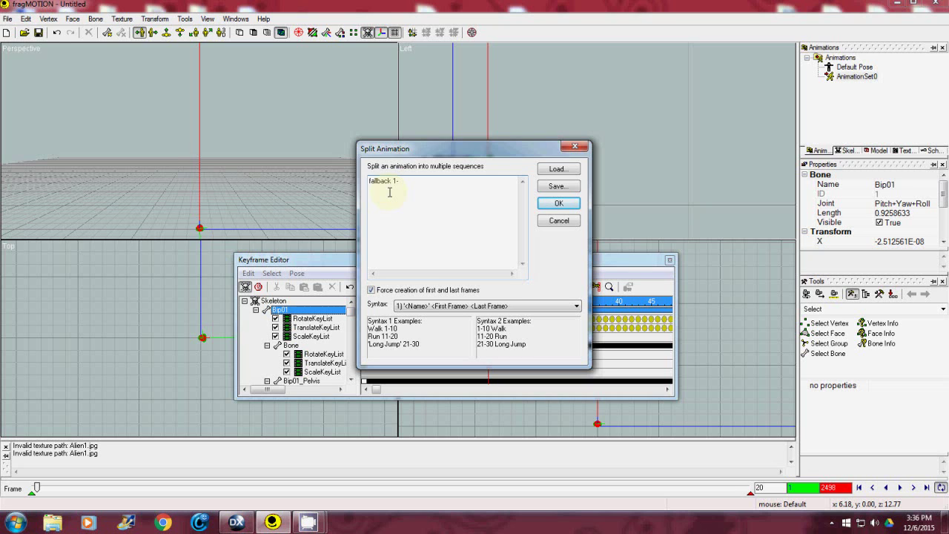
{"action": "type", "text": "20"}
{"action": "left_click", "coordinate": [560, 204]}
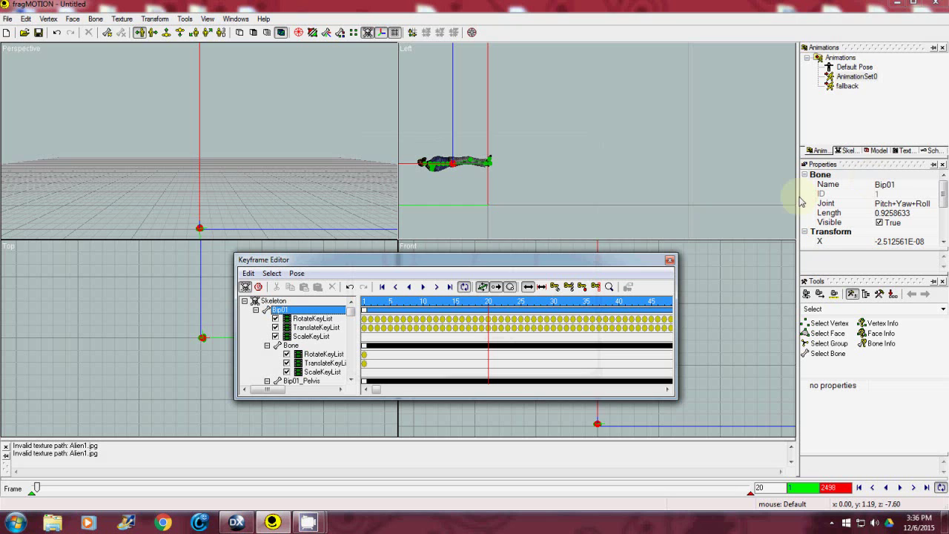
Scrub AnimationSet0 from frame 21 to frame 40 to find the range of the second fall sequence.
{"action": "left_click", "coordinate": [494, 305]}
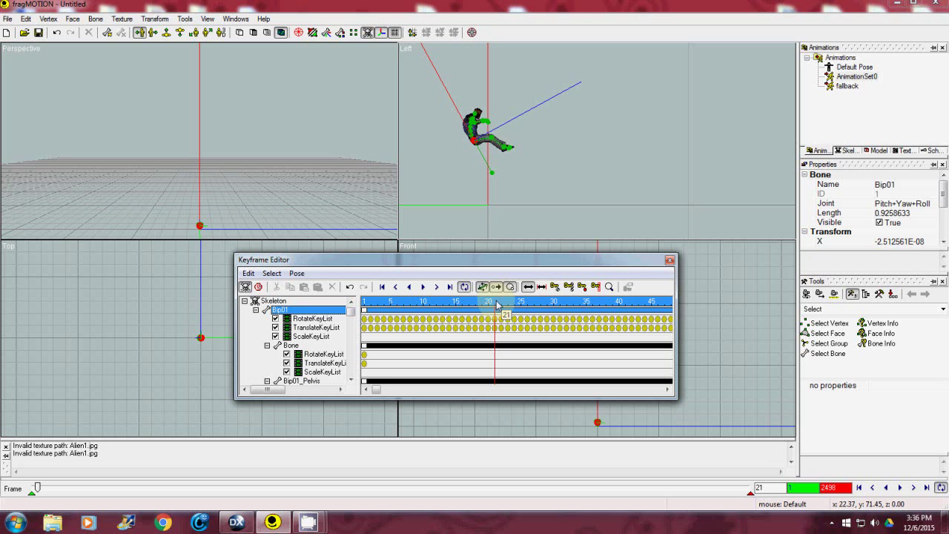
{"action": "left_click", "coordinate": [503, 306]}
{"action": "left_click_drag", "start_coordinate": [504, 306], "coordinate": [628, 316]}
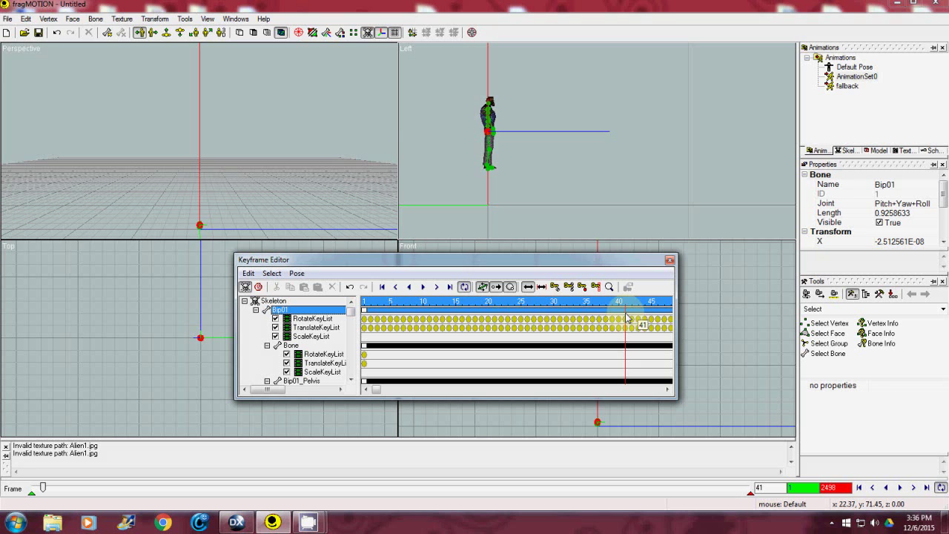
{"action": "left_click", "coordinate": [623, 319]}
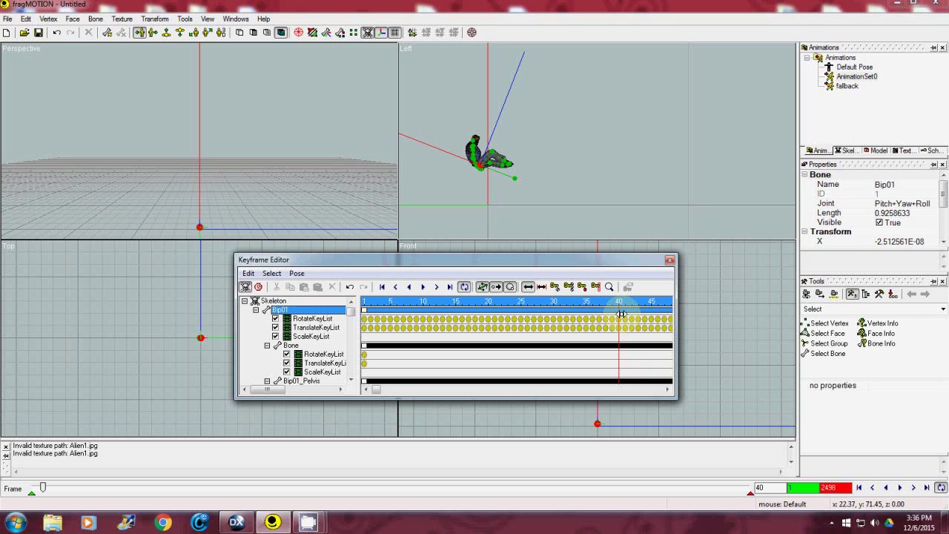
Split frames 21-40 of AnimationSet0 into a new animation named fallback2.
{"action": "left_click", "coordinate": [249, 273]}
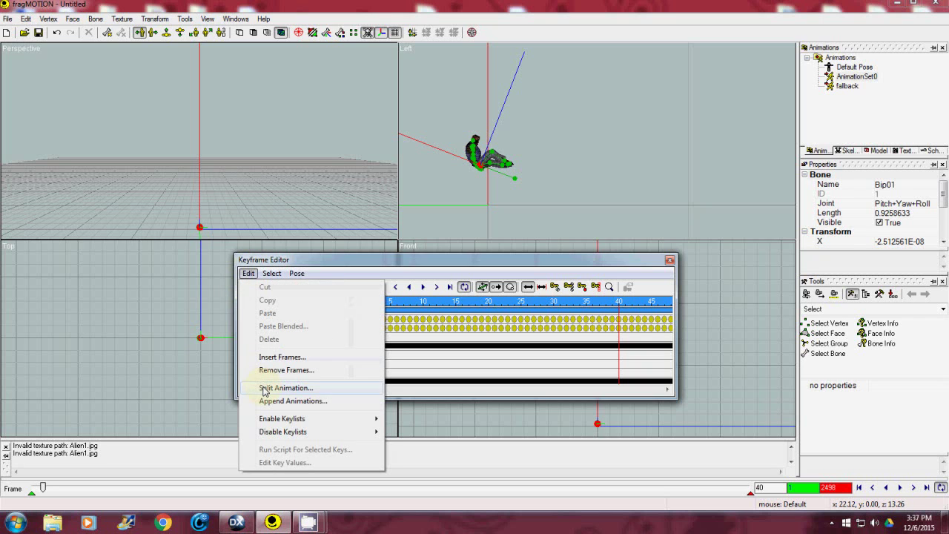
{"action": "left_click", "coordinate": [264, 390]}
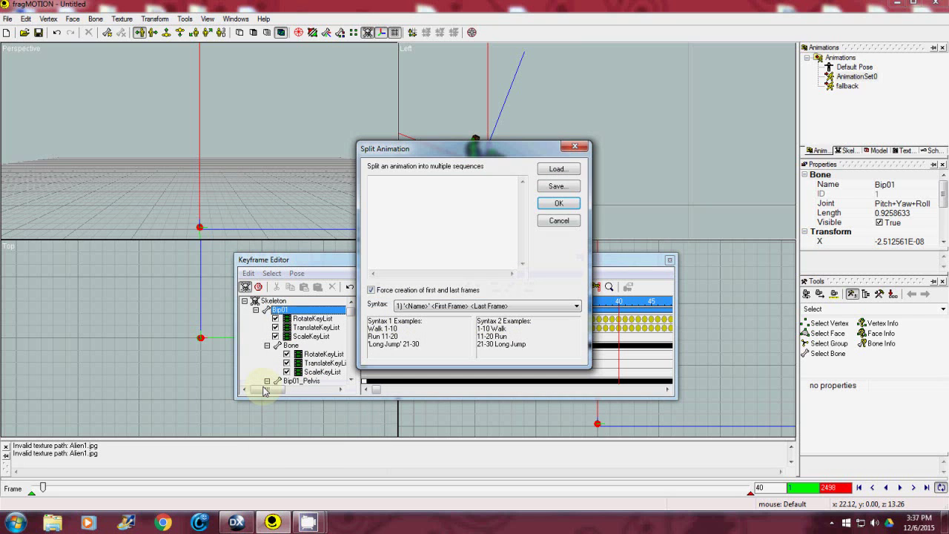
{"action": "left_click", "coordinate": [399, 216]}
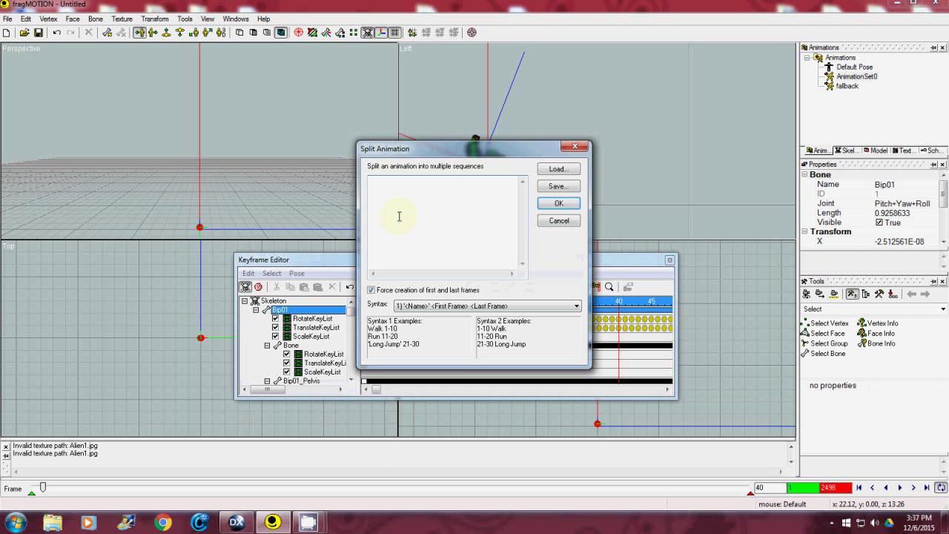
{"action": "type", "text": "fallback2"}
{"action": "type", "text": "21"}
{"action": "type", "text": "-40"}
{"action": "left_click", "coordinate": [571, 206]}
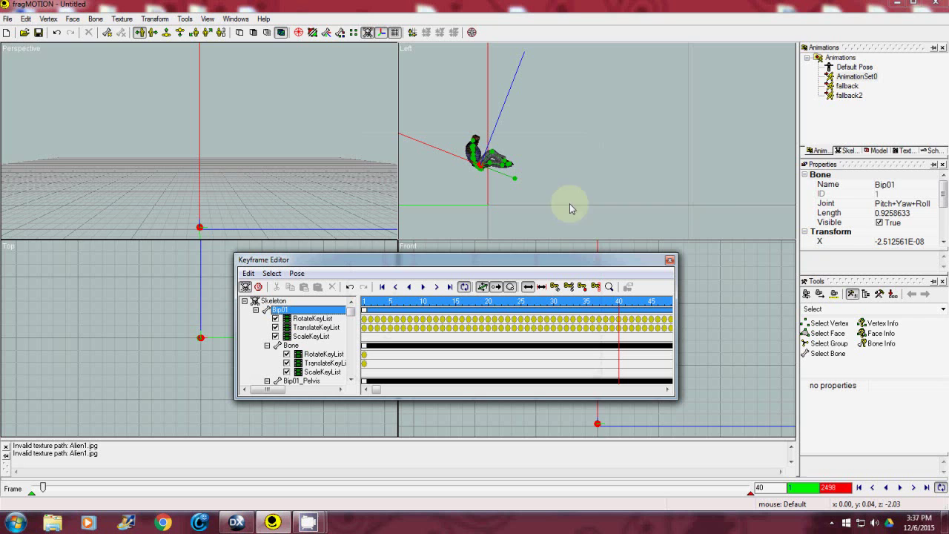
Turn on looping for the fallback2 animation and preview its playback in the Keyframe Editor.
{"action": "left_click", "coordinate": [853, 97]}
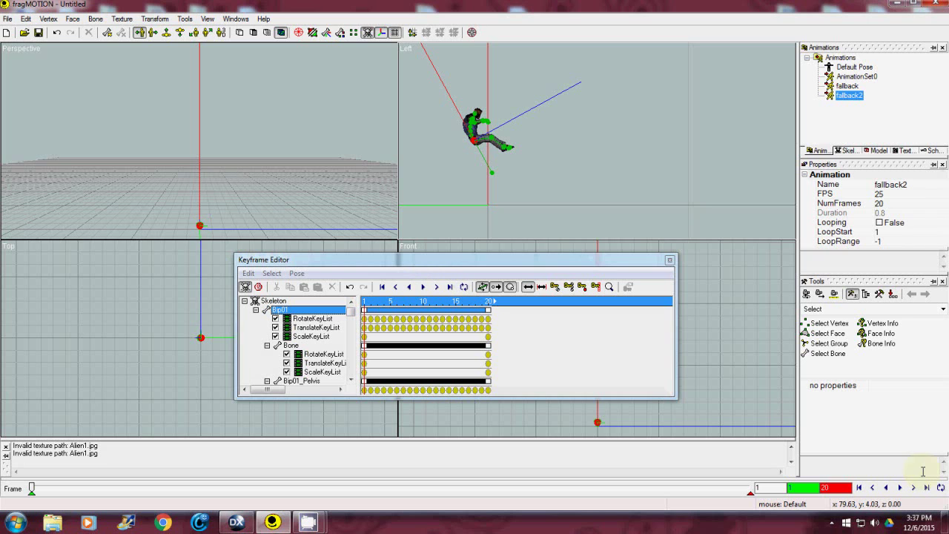
{"action": "left_click", "coordinate": [940, 487]}
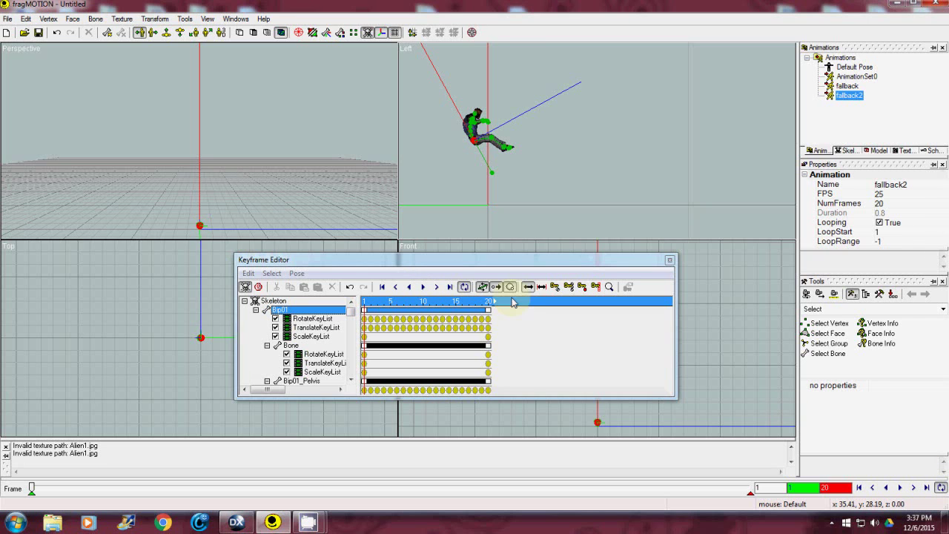
{"action": "left_click", "coordinate": [425, 287]}
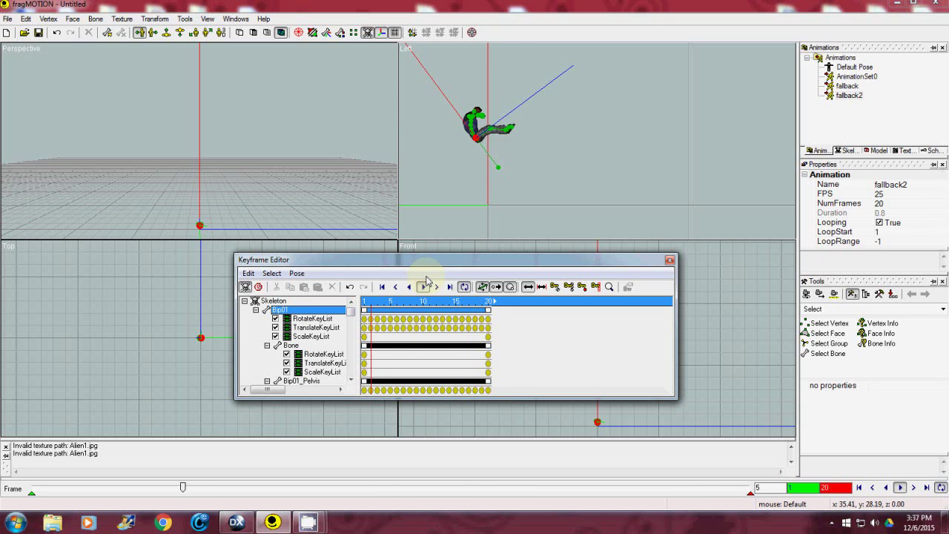
{"action": "left_click", "coordinate": [425, 288]}
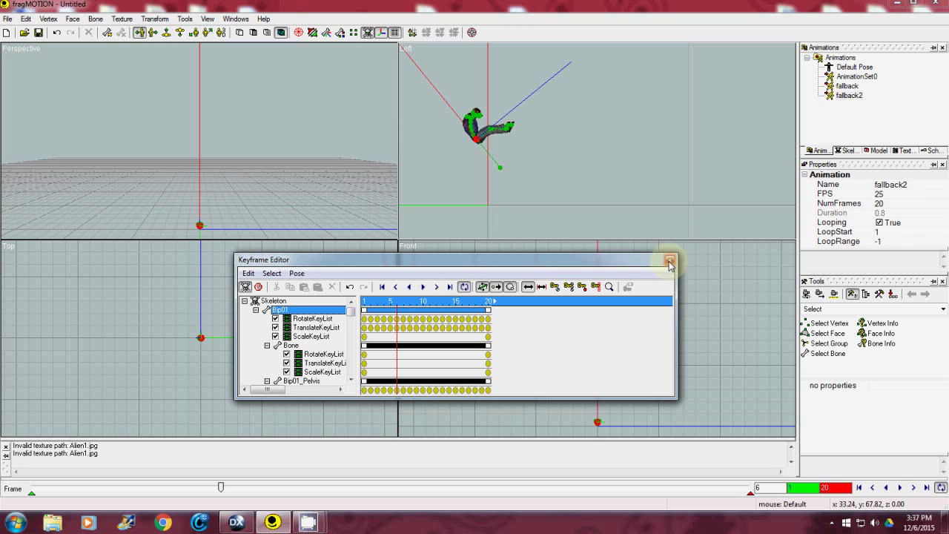
{"action": "left_click", "coordinate": [670, 262]}
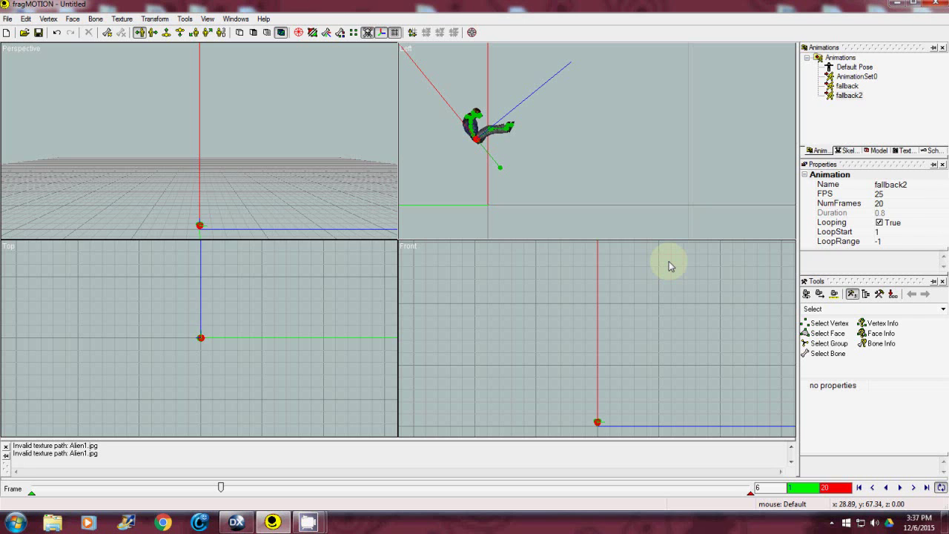
Export the model to the Desktop as the DirectX file Chuka5.x, accepting compressed format, matrix rotation and 25 frames per second.
{"action": "left_click", "coordinate": [9, 19]}
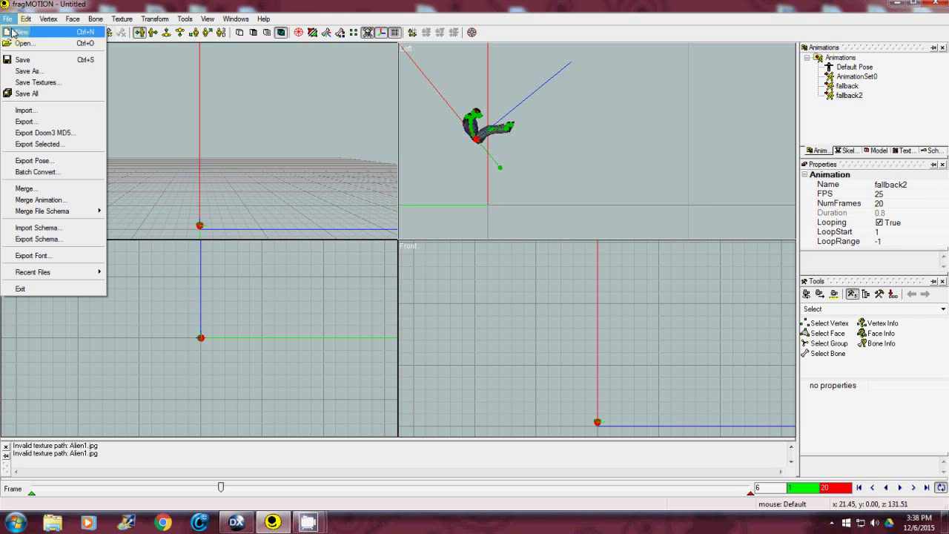
{"action": "left_click", "coordinate": [32, 123]}
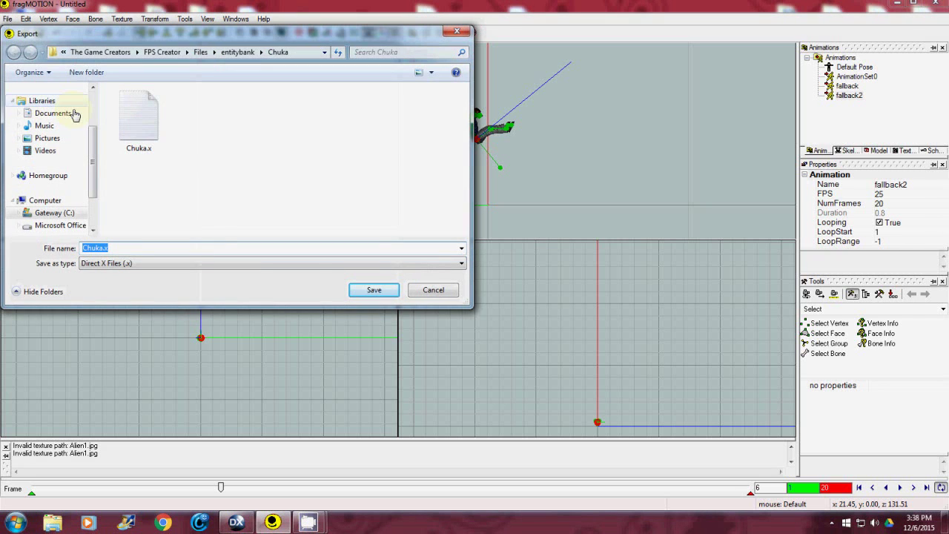
{"action": "scroll", "coordinate": [81, 130], "scroll_direction": "up", "scroll_amount": 3}
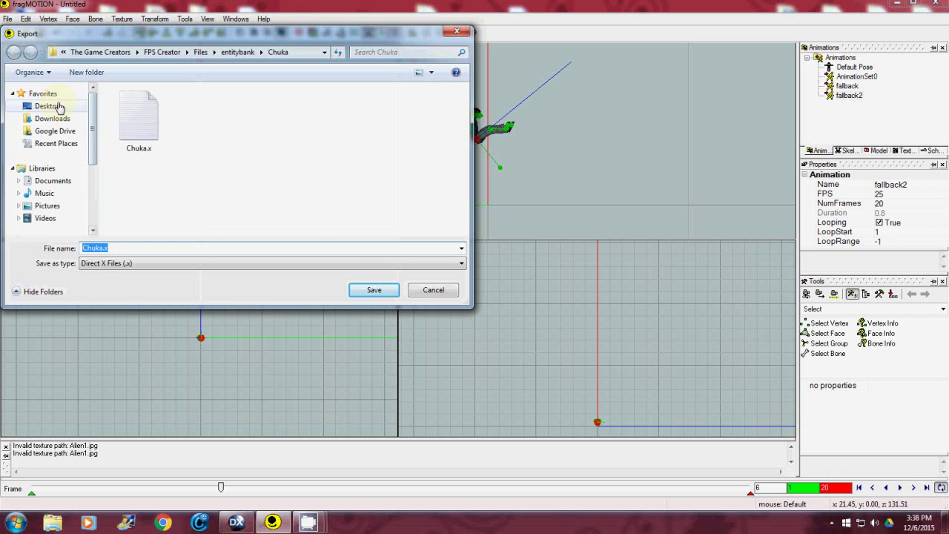
{"action": "left_click", "coordinate": [59, 107]}
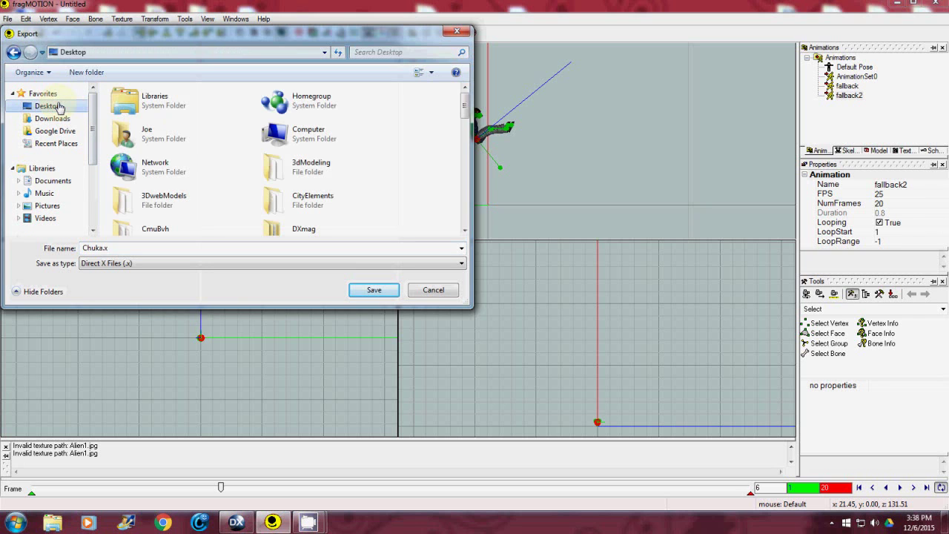
{"action": "double_click", "coordinate": [106, 248]}
{"action": "left_click", "coordinate": [105, 248]}
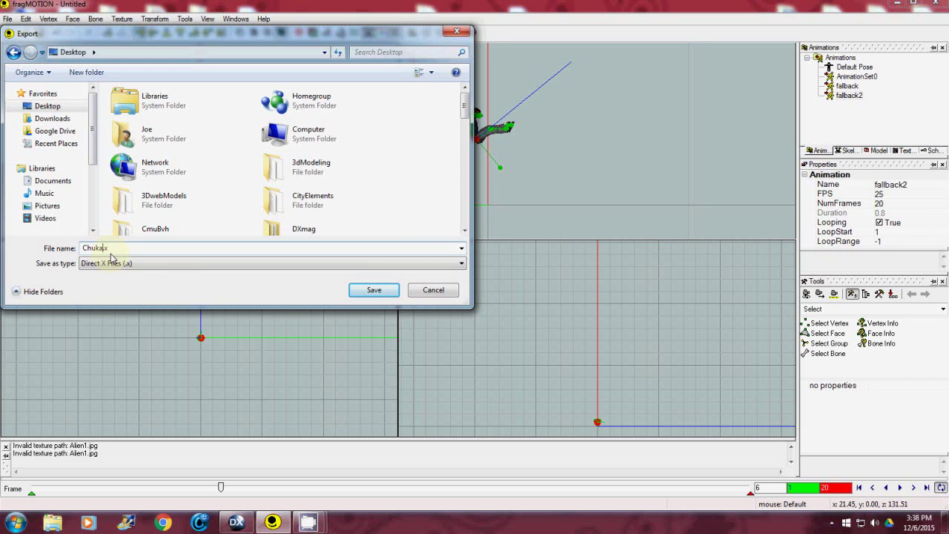
{"action": "type", "text": "5"}
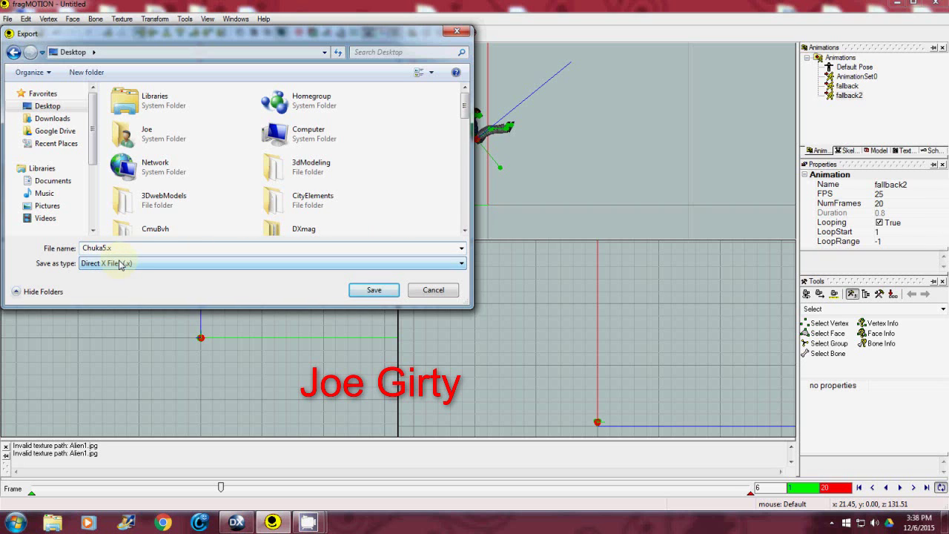
{"action": "left_click", "coordinate": [380, 293]}
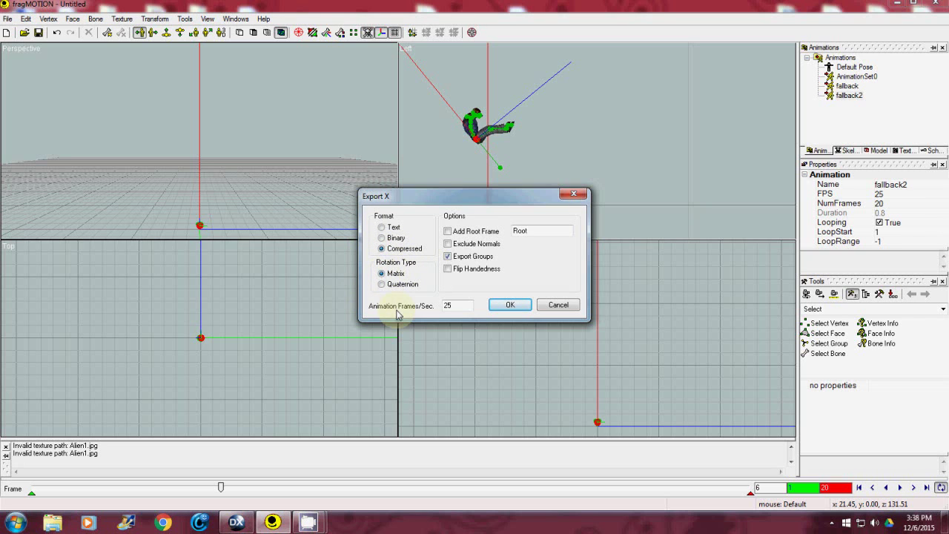
{"action": "left_click", "coordinate": [510, 305]}
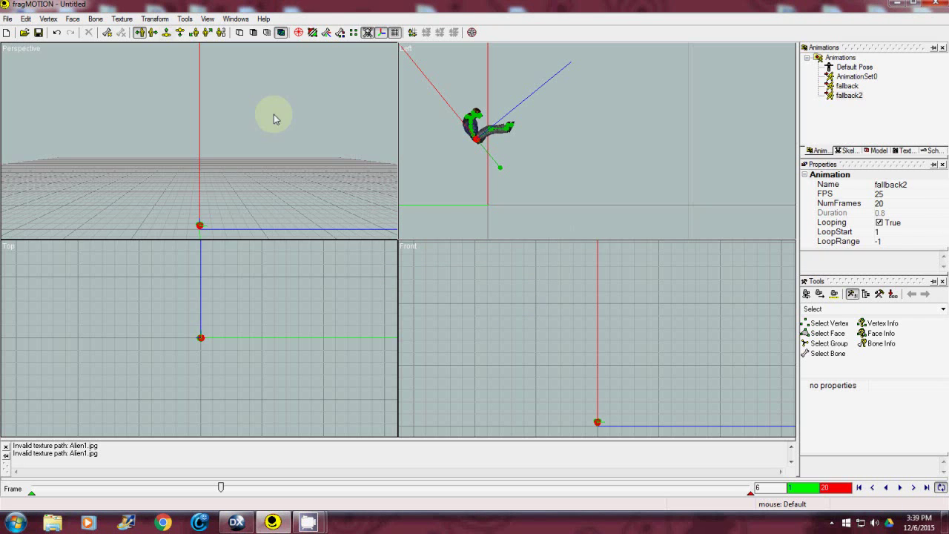
Switch to DX Studio and add the Chuka5.x file from the Desktop to the scene as a new mesh.
{"action": "left_click", "coordinate": [895, 6]}
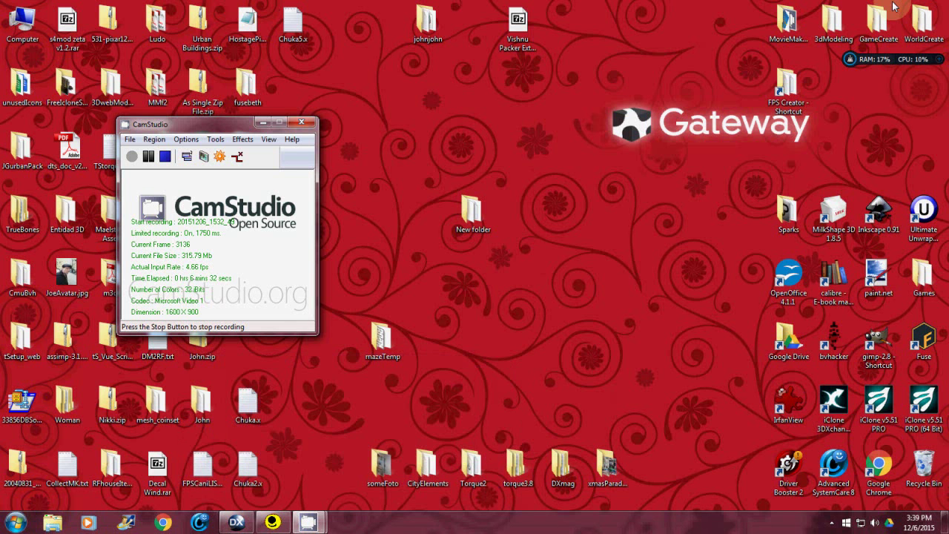
{"action": "left_click", "coordinate": [236, 523]}
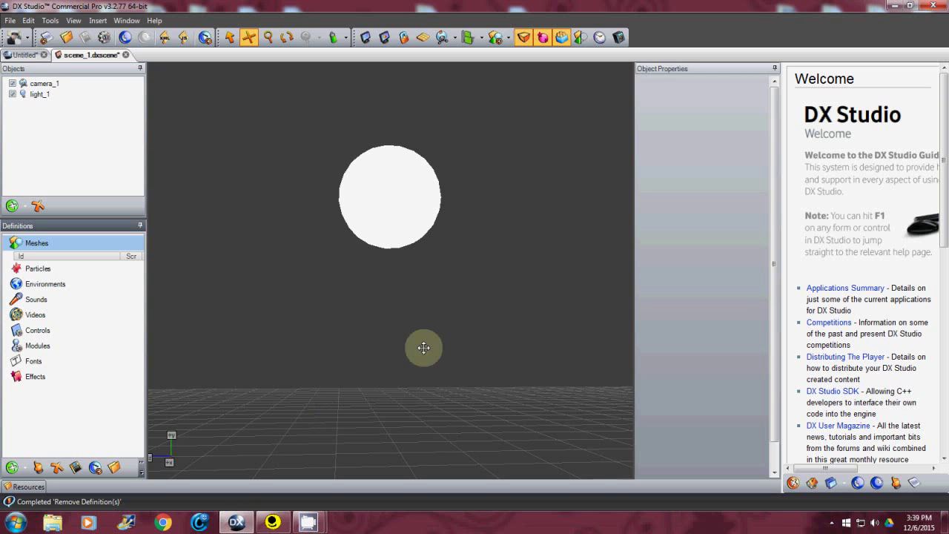
{"action": "double_click", "coordinate": [52, 245]}
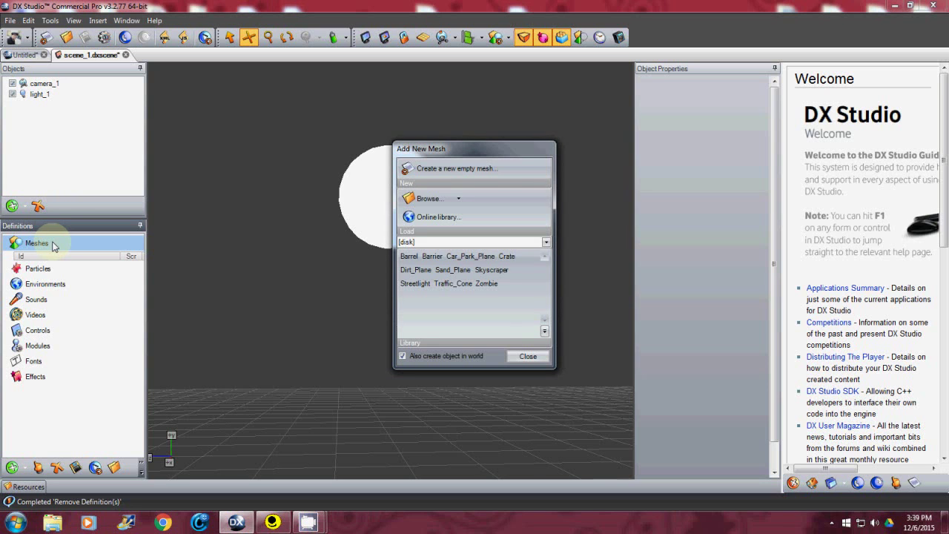
{"action": "left_click", "coordinate": [427, 199]}
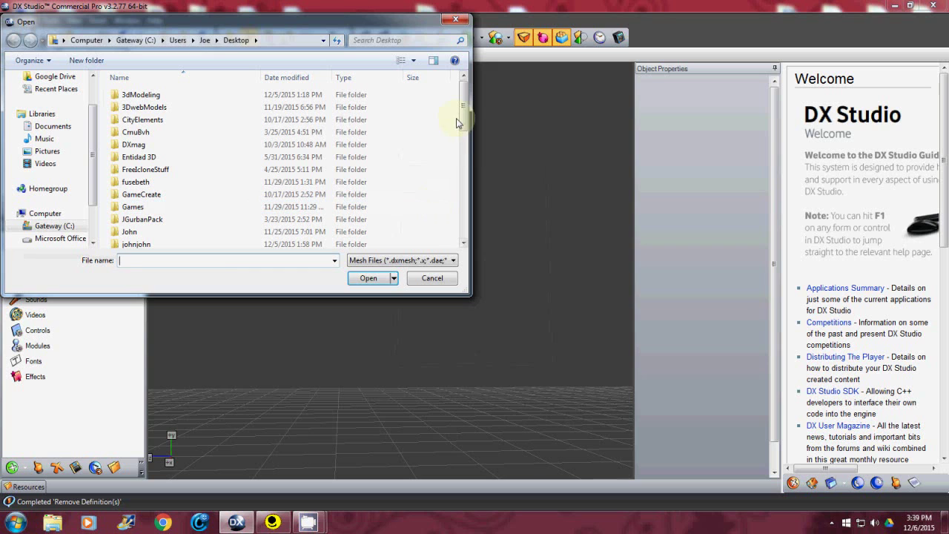
{"action": "left_click_drag", "start_coordinate": [463, 118], "coordinate": [460, 239]}
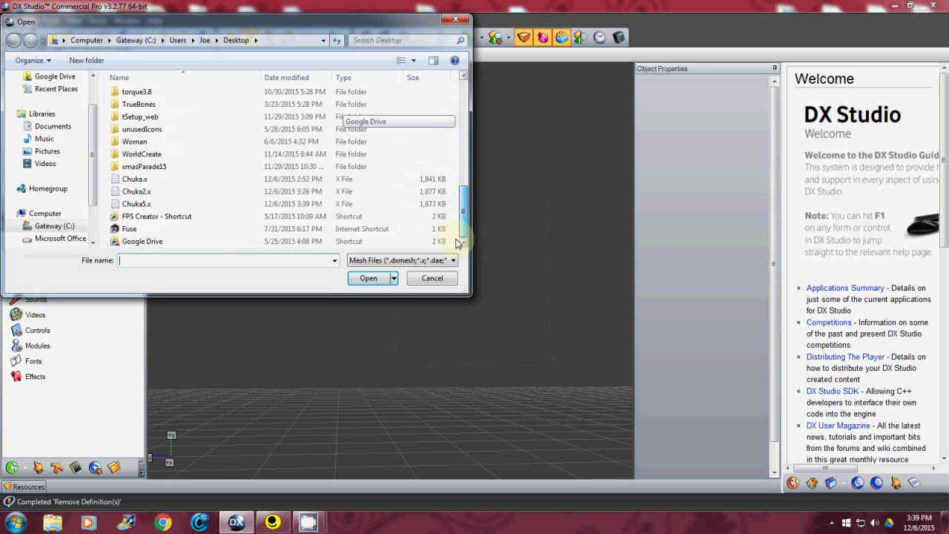
{"action": "left_click", "coordinate": [152, 205]}
{"action": "left_click", "coordinate": [369, 278]}
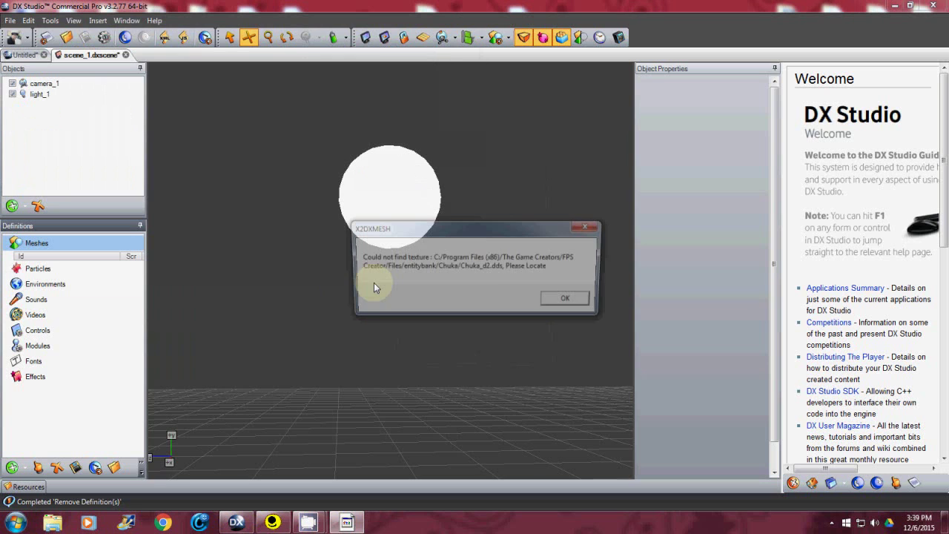
Locate Chuka_d2.dds in the entitybank Chuka folder as the mesh's missing texture.
{"action": "left_click", "coordinate": [570, 301]}
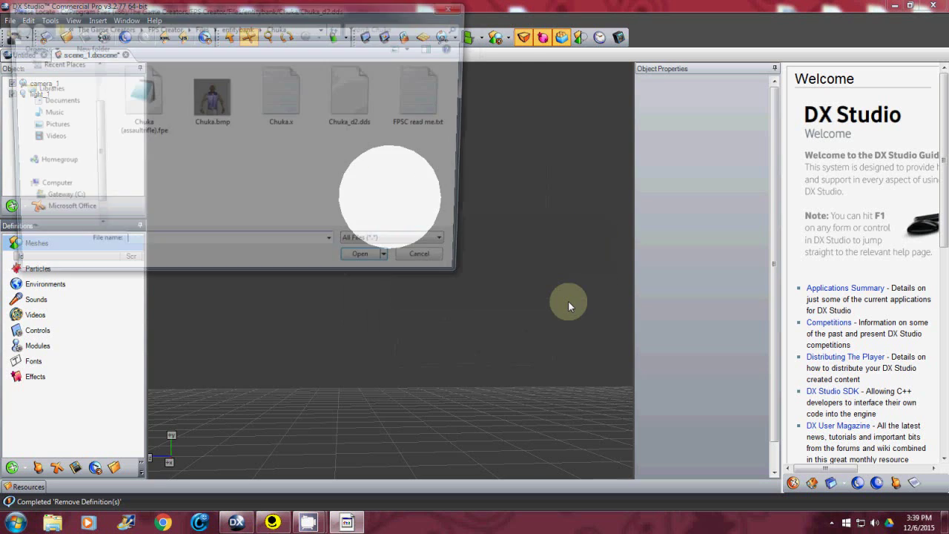
{"action": "left_click", "coordinate": [348, 96]}
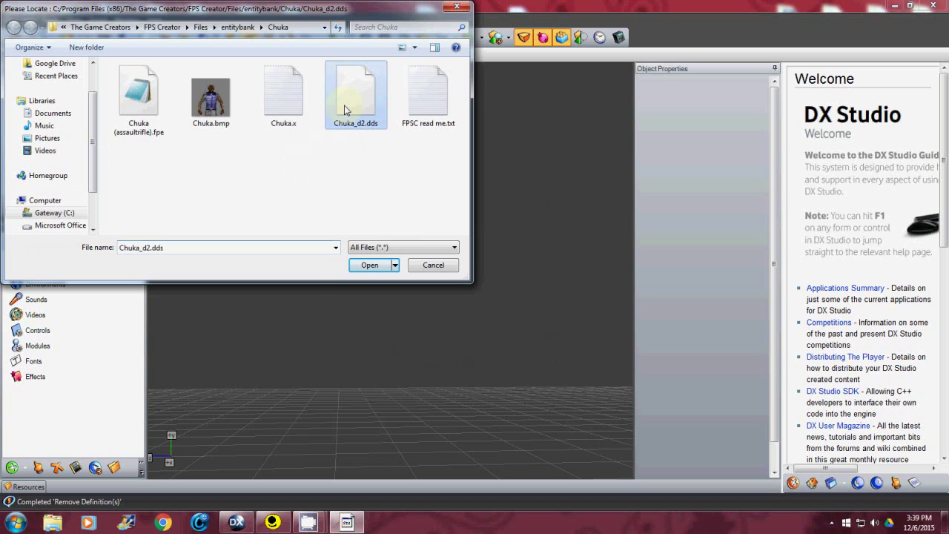
{"action": "left_click", "coordinate": [369, 265]}
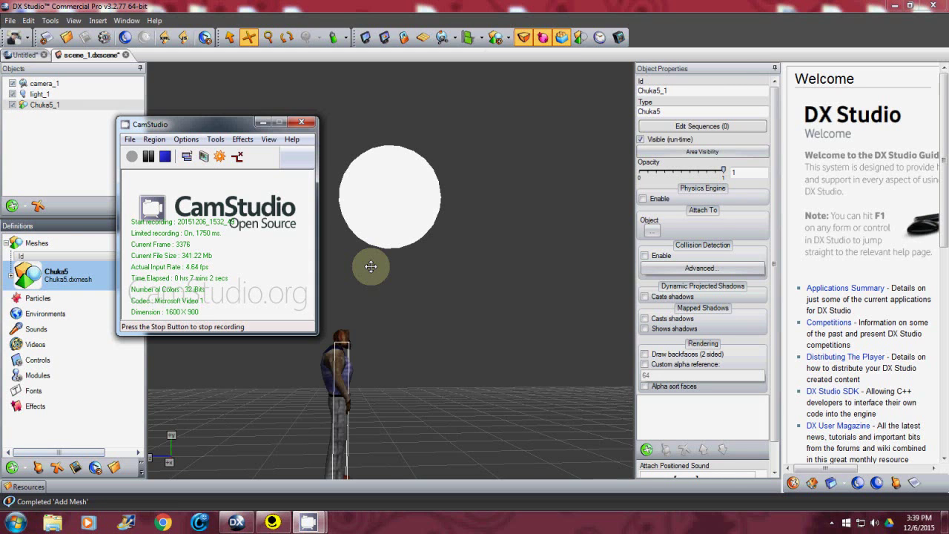
Frame the whole Chuka5 character in the scene view and preview its animation.
{"action": "left_click", "coordinate": [689, 18]}
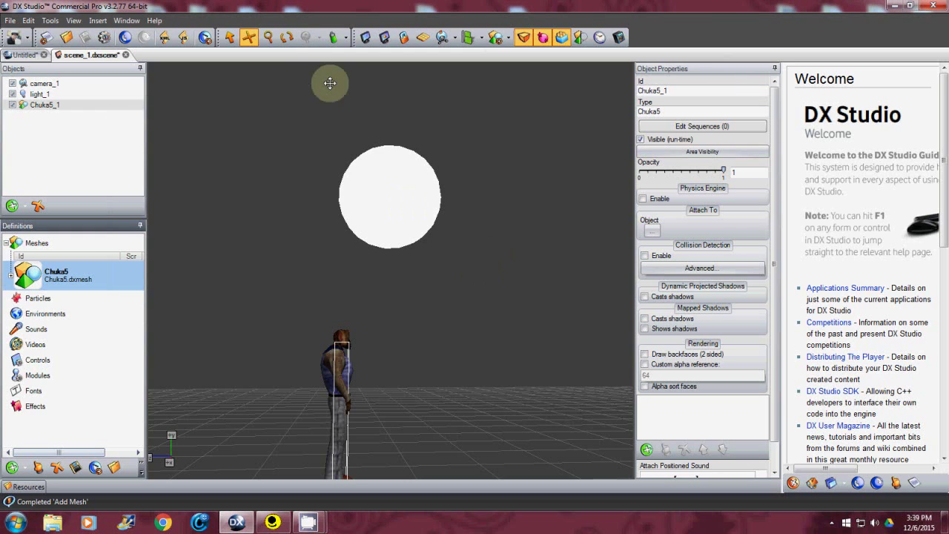
{"action": "left_click", "coordinate": [479, 290]}
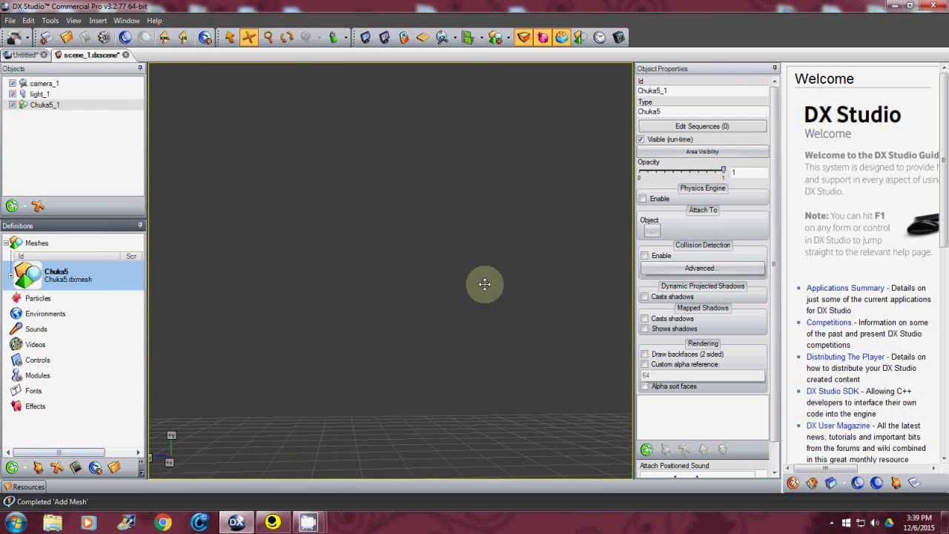
{"action": "scroll", "coordinate": [484, 285], "scroll_direction": "down", "scroll_amount": 3}
{"action": "middle_click_drag", "start_coordinate": [492, 283], "coordinate": [481, 331]}
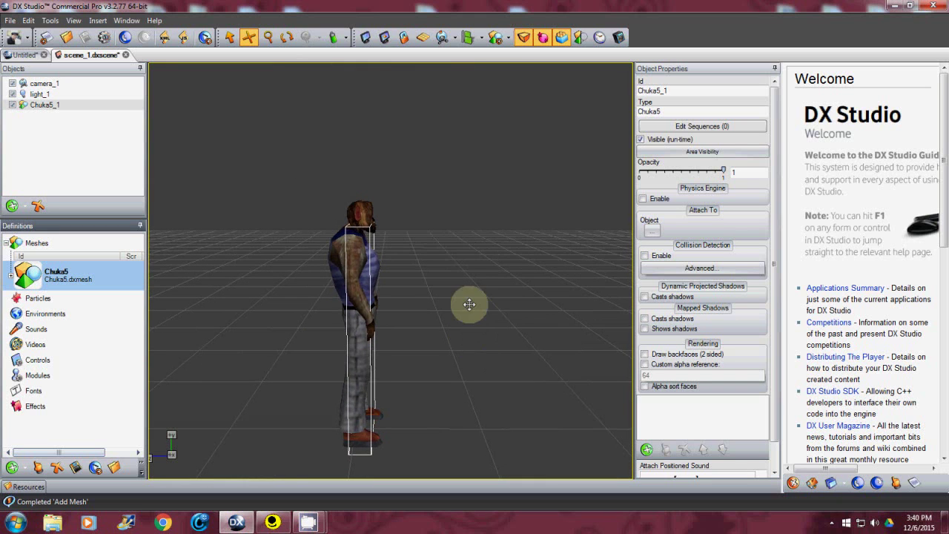
{"action": "left_click_drag", "start_coordinate": [77, 269], "coordinate": [608, 49]}
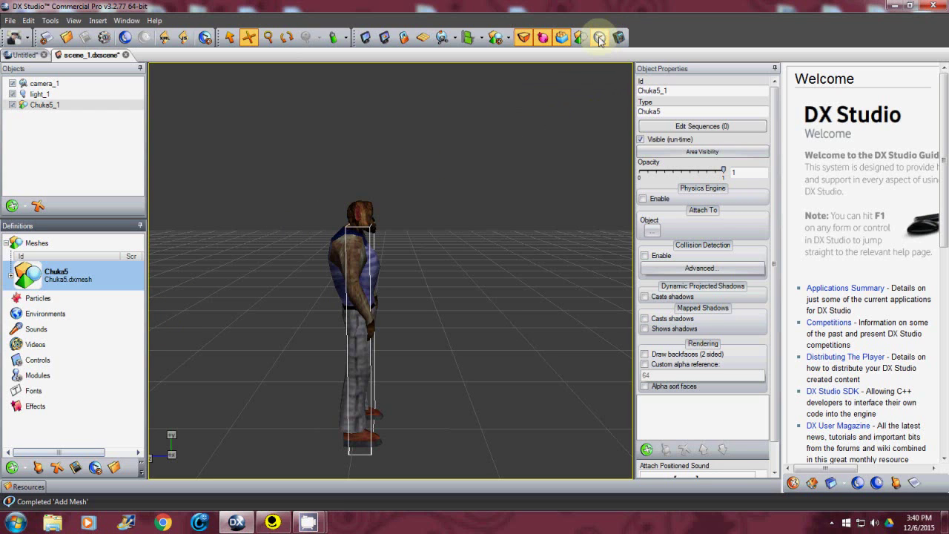
{"action": "left_click", "coordinate": [599, 39]}
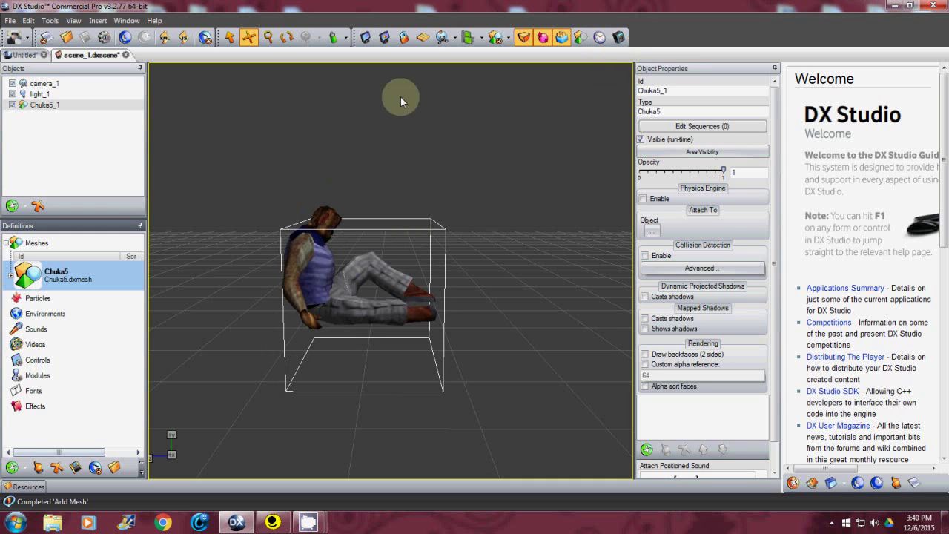
Open the animation editor for the Chuka5 mesh, move it clear of the character and select the fallback animation.
{"action": "right_click", "coordinate": [54, 283]}
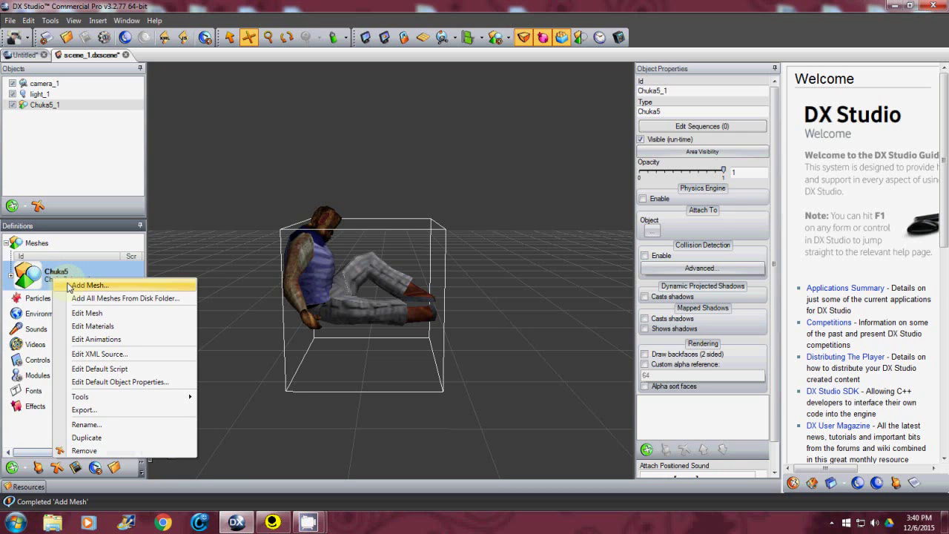
{"action": "left_click", "coordinate": [109, 341]}
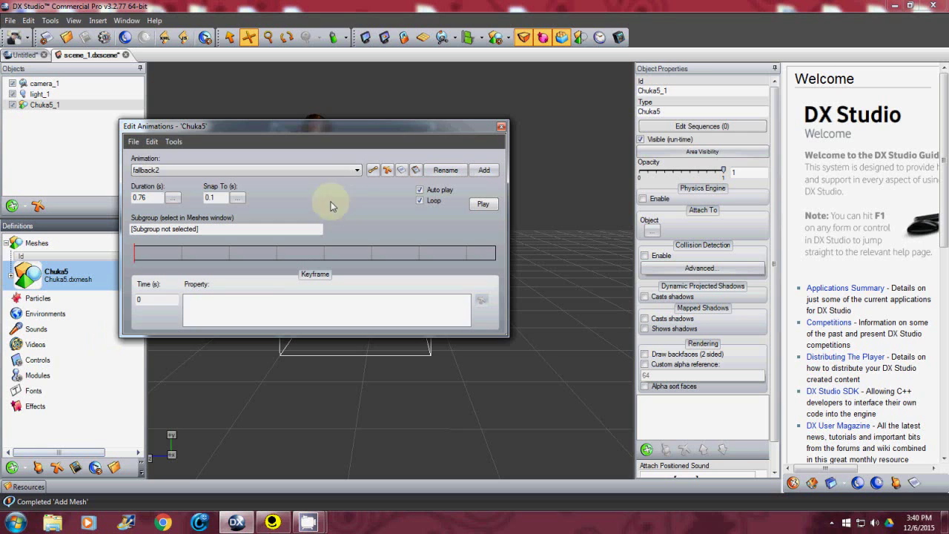
{"action": "left_click", "coordinate": [356, 170]}
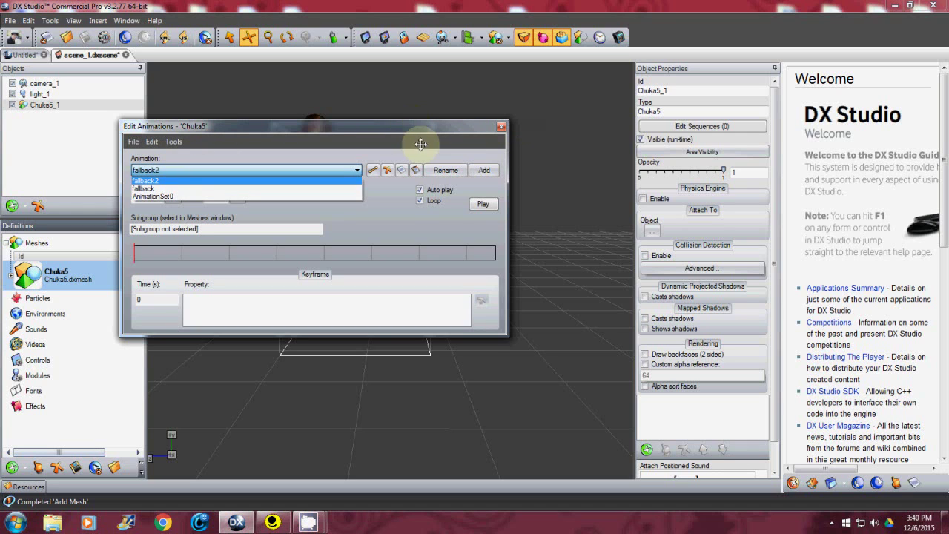
{"action": "left_click", "coordinate": [461, 128]}
{"action": "left_click_drag", "start_coordinate": [455, 128], "coordinate": [821, 185]}
{"action": "left_click", "coordinate": [704, 222]}
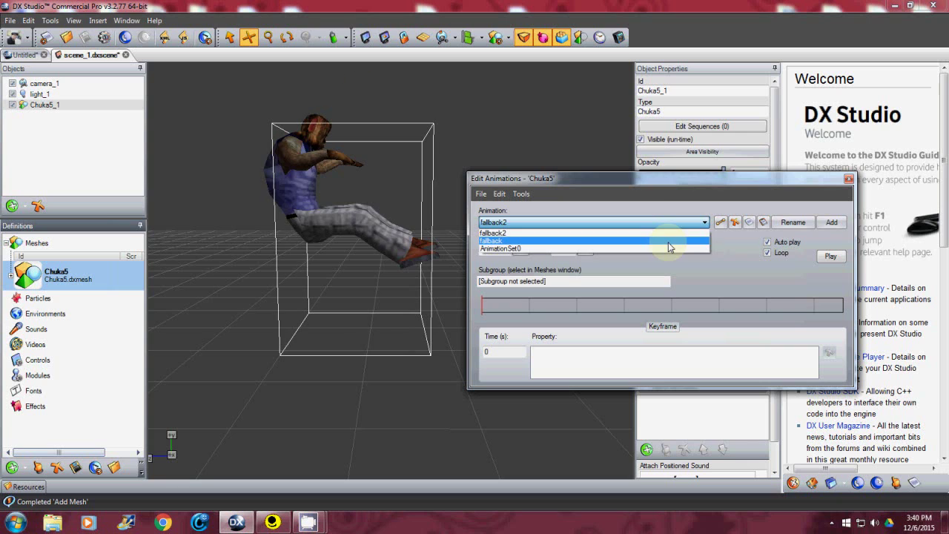
{"action": "left_click", "coordinate": [668, 243]}
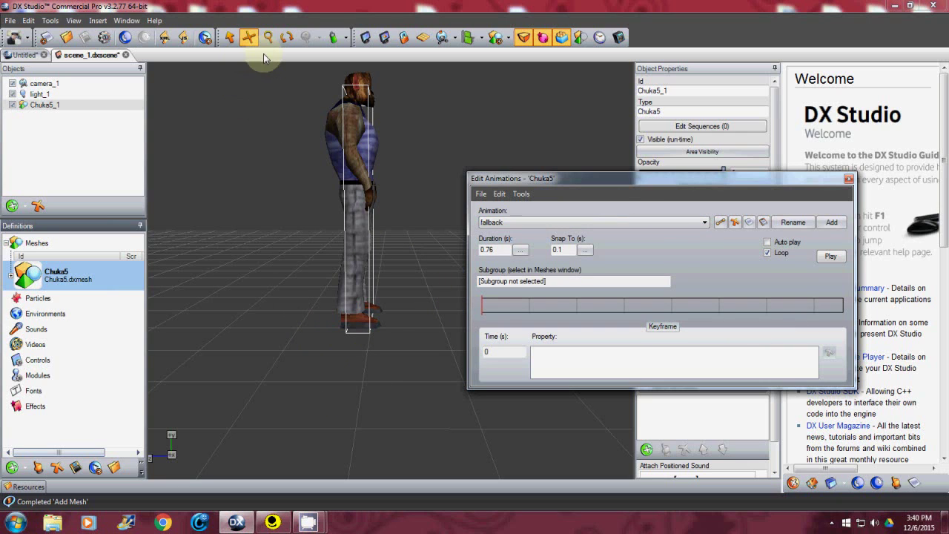
Play the fallback animation on the character, stop it and close the animation editor.
{"action": "mouse_move", "coordinate": [303, 170]}
{"action": "left_mouse_down"}
{"action": "mouse_move", "coordinate": [318, 187]}
{"action": "mouse_move", "coordinate": [320, 178]}
{"action": "left_mouse_up"}
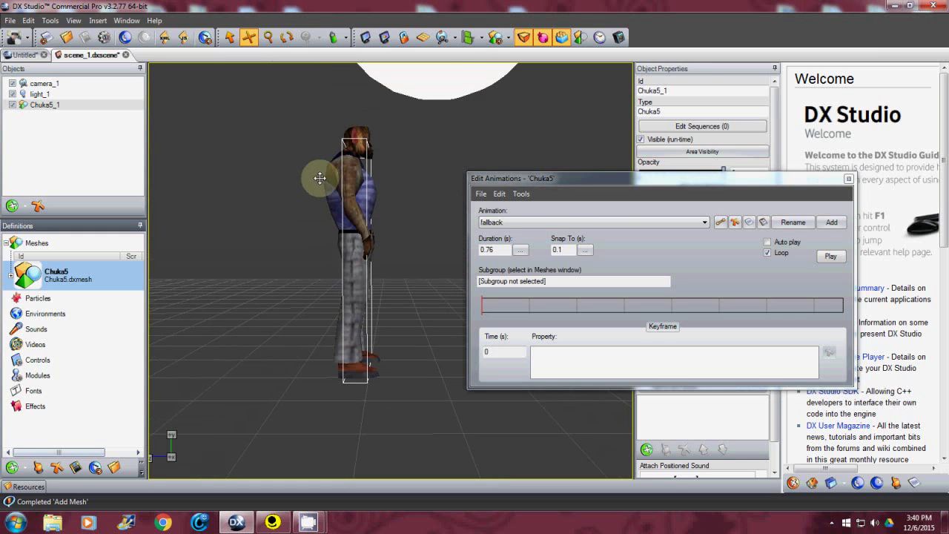
{"action": "left_click", "coordinate": [287, 39]}
{"action": "left_click_drag", "start_coordinate": [304, 265], "coordinate": [307, 233]}
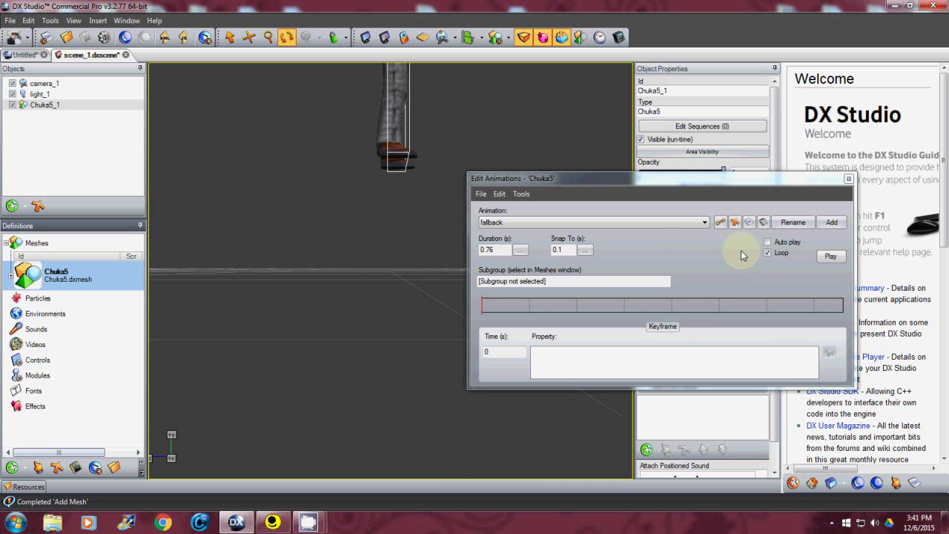
{"action": "left_click", "coordinate": [830, 257]}
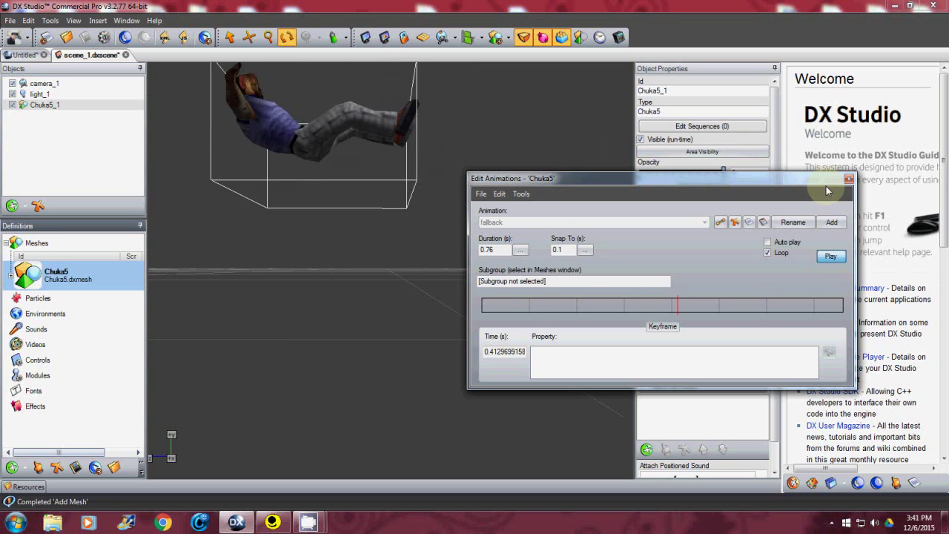
{"action": "left_click", "coordinate": [831, 256]}
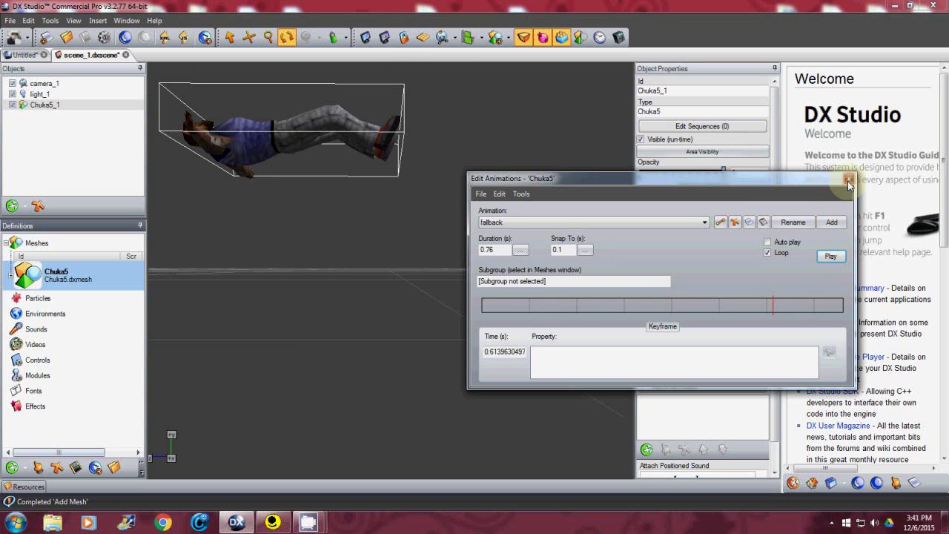
{"action": "left_click", "coordinate": [849, 179]}
{"action": "left_click", "coordinate": [892, 6]}
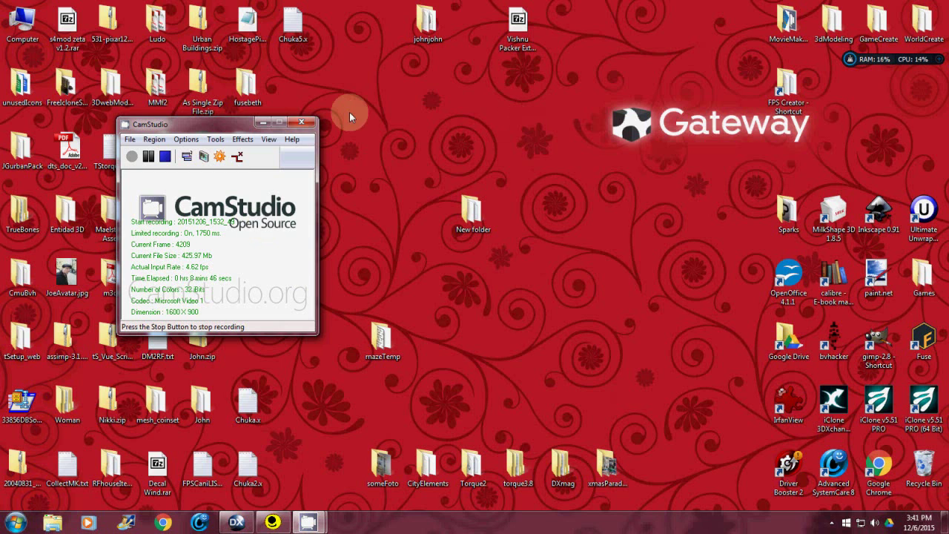
{"action": "left_click", "coordinate": [165, 156]}
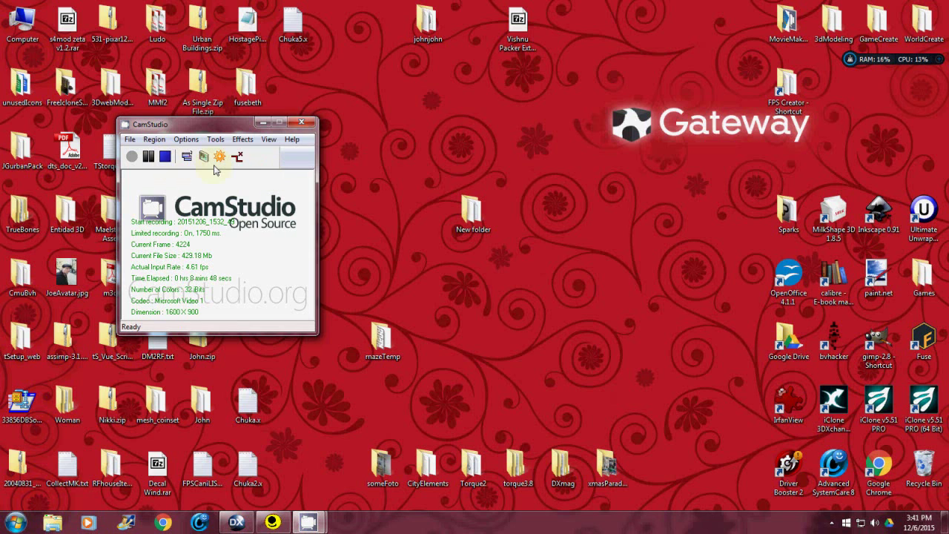